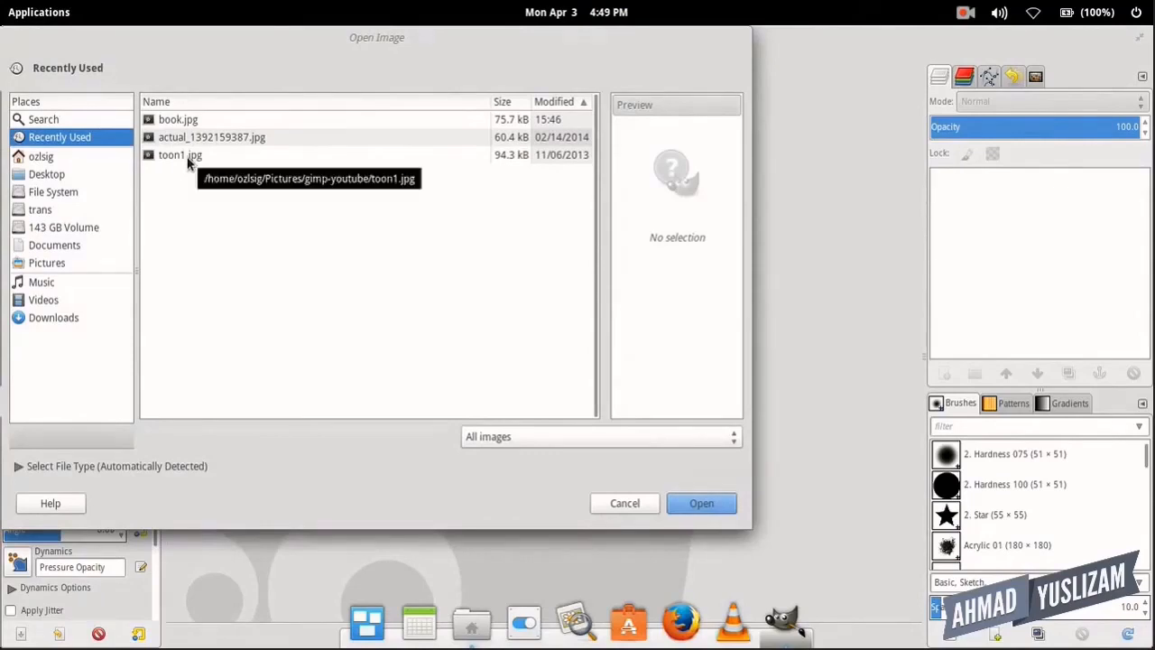
Open toon1.jpg and draw an elliptical selection of about 256 × 220 px around the pink car
left_click(189, 159)
left_click(699, 502)
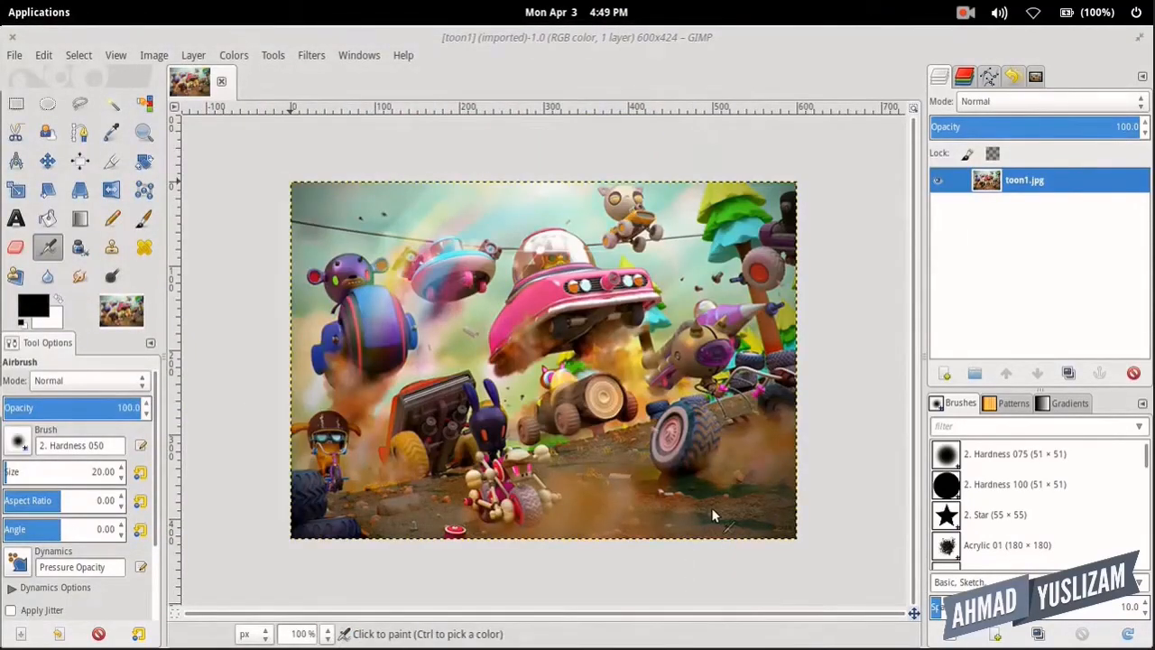
left_click(48, 106)
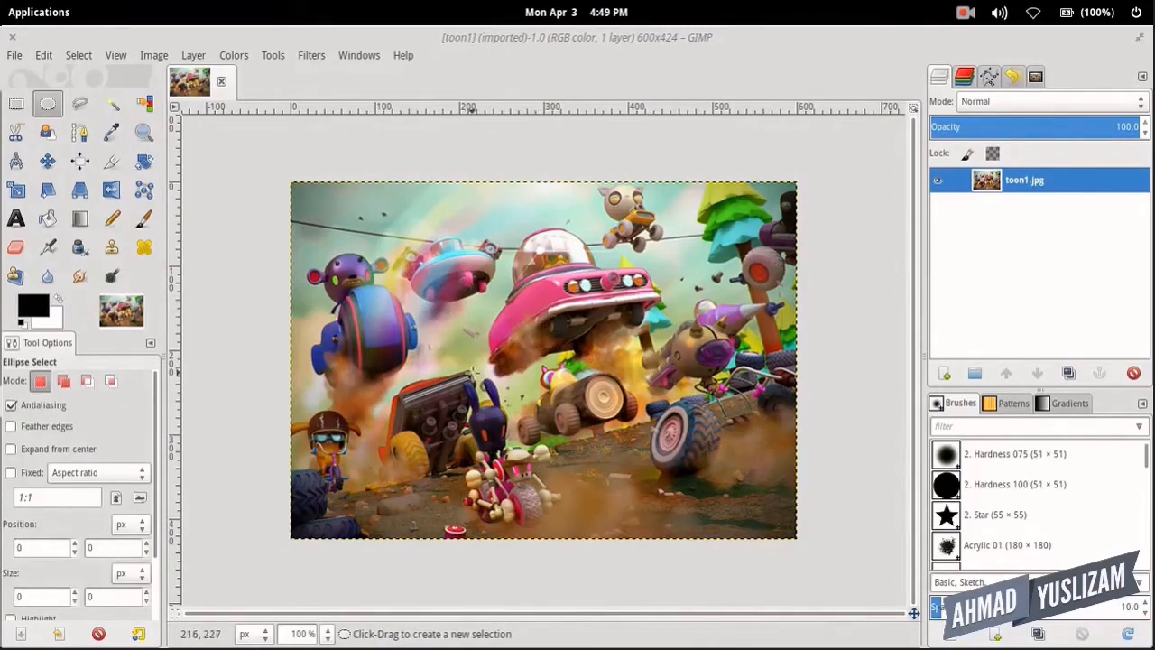
left_click_drag(475, 374, 673, 218)
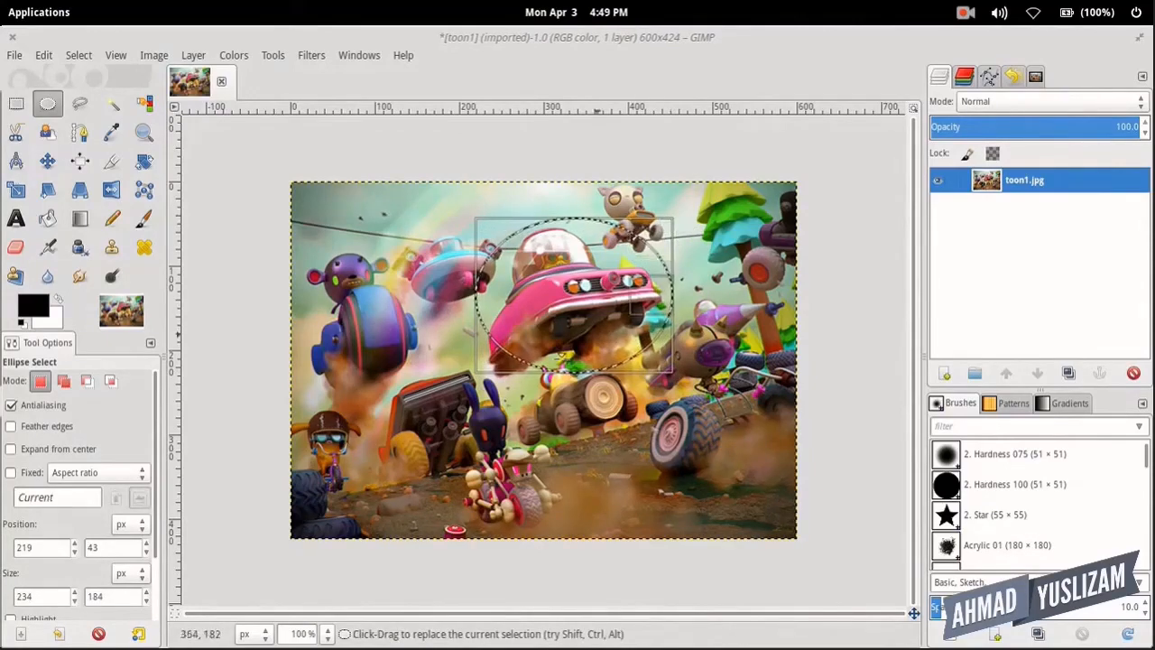
left_click_drag(482, 365, 456, 401)
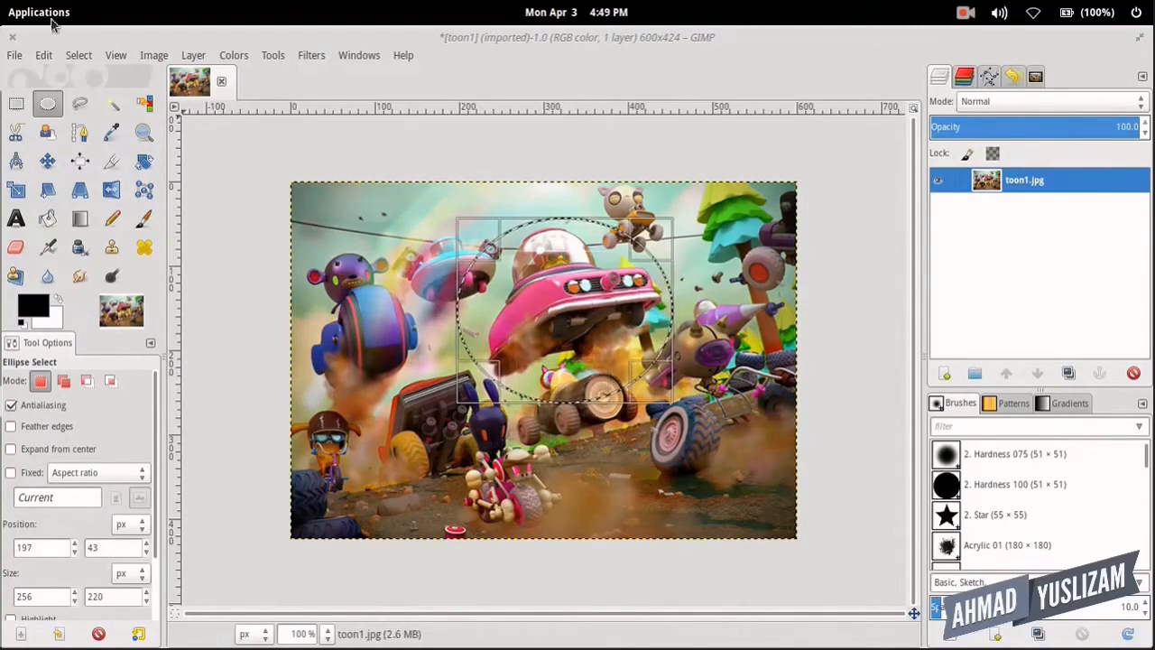
Add a layer mask to the toon1.jpg layer, initialized from the selection
left_click(195, 54)
mouse_move(301, 227)
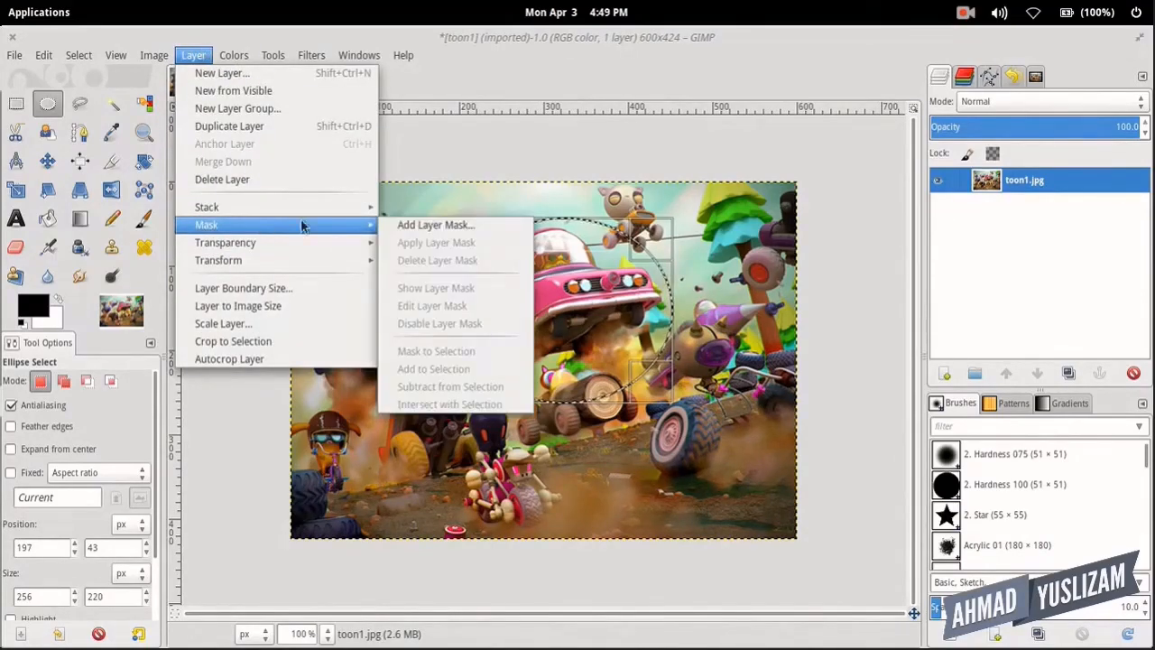
left_click(457, 227)
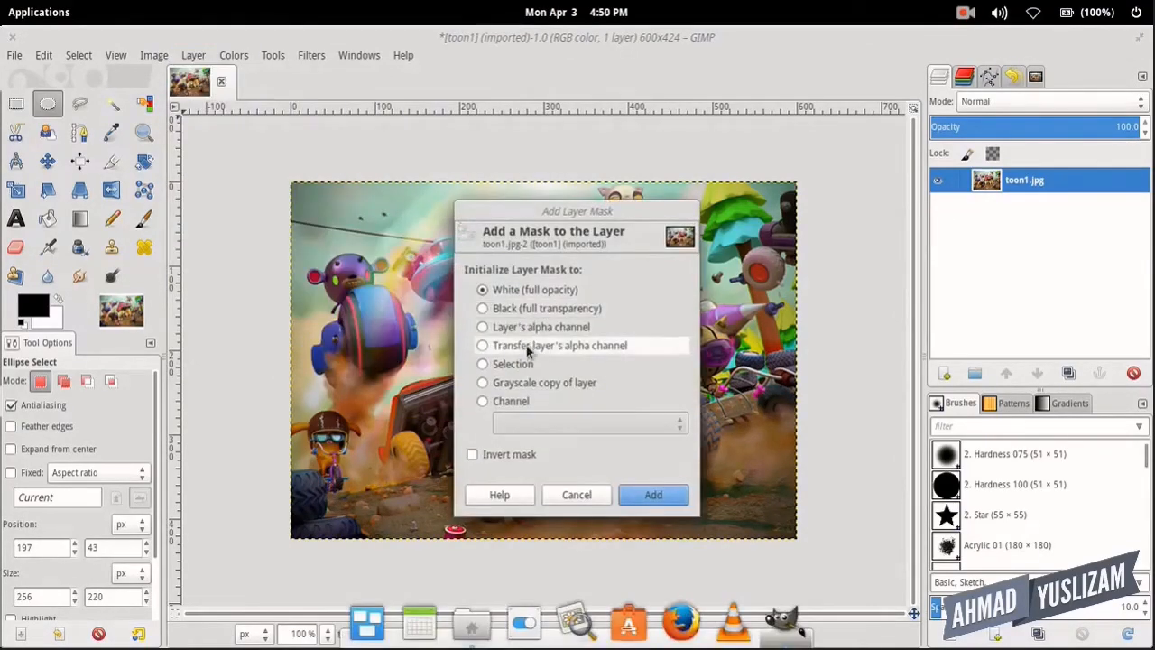
left_click(515, 365)
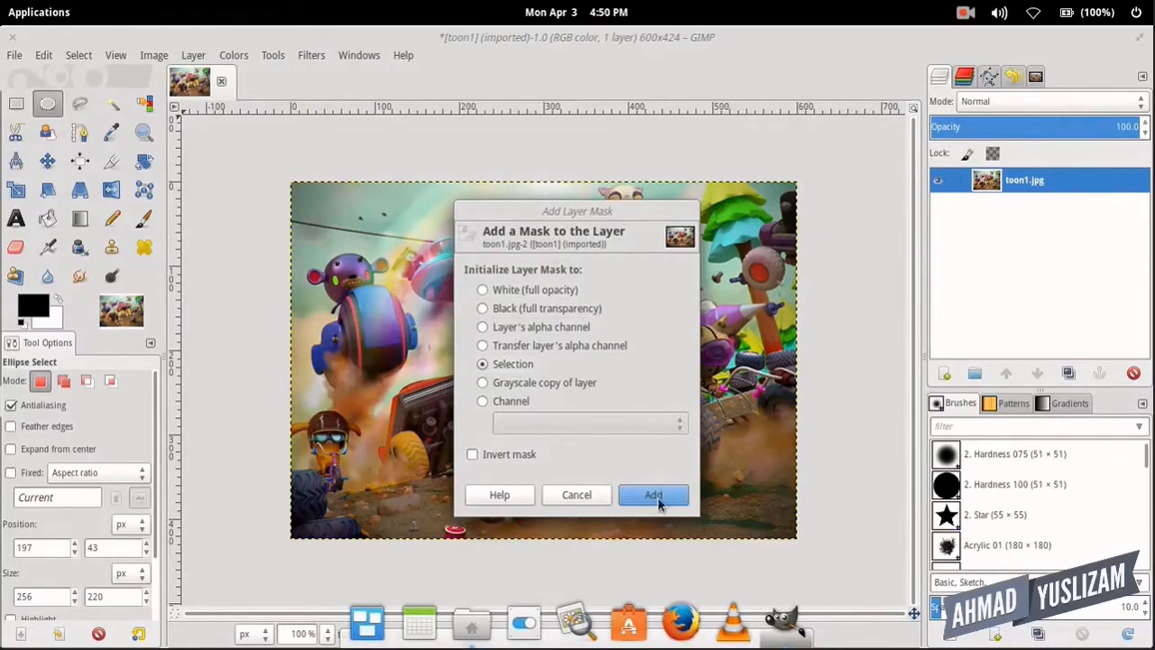
left_click(653, 496)
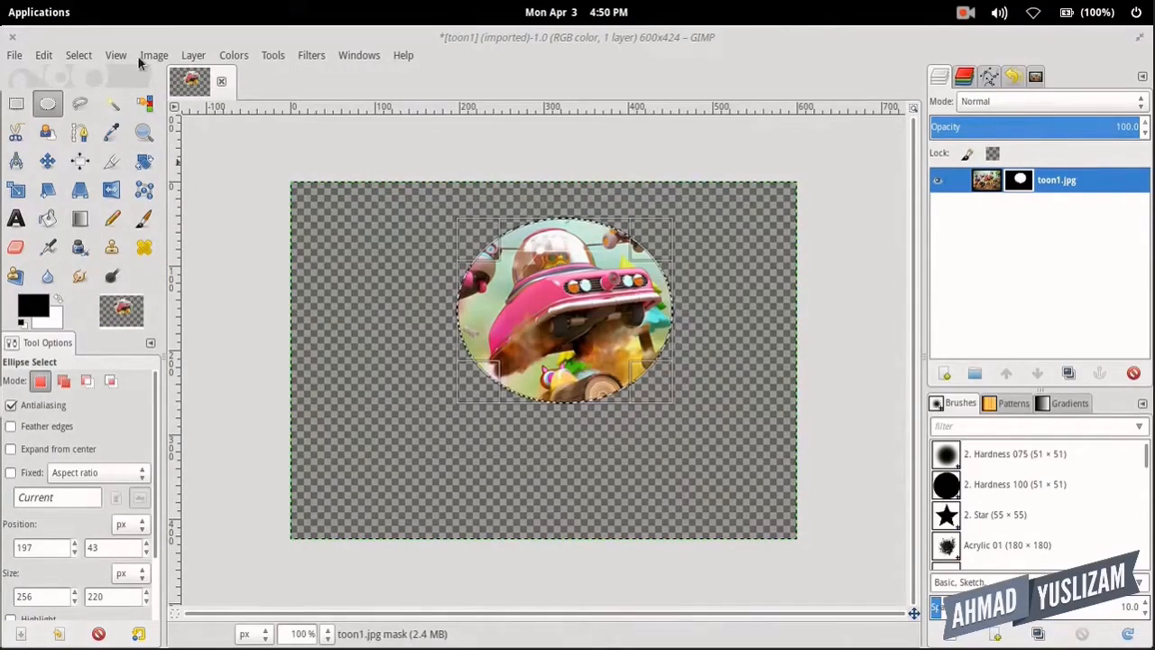
Create a new 600 × 424 px layer filled with the foreground color and place it below the toon1.jpg layer
left_click(199, 60)
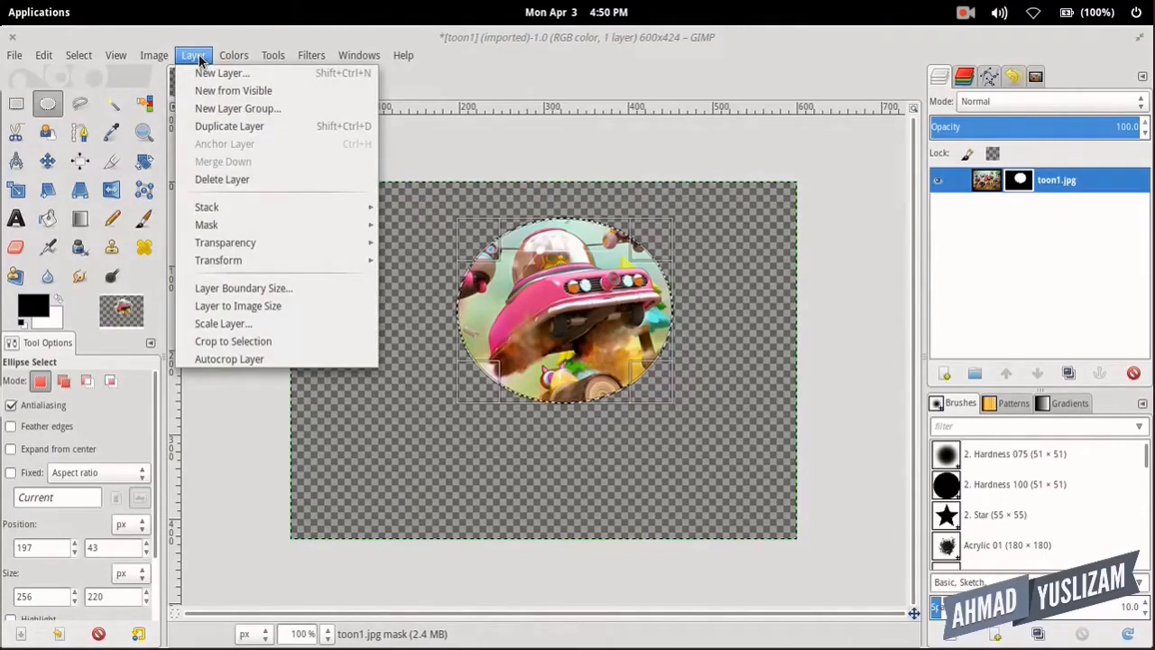
left_click(217, 74)
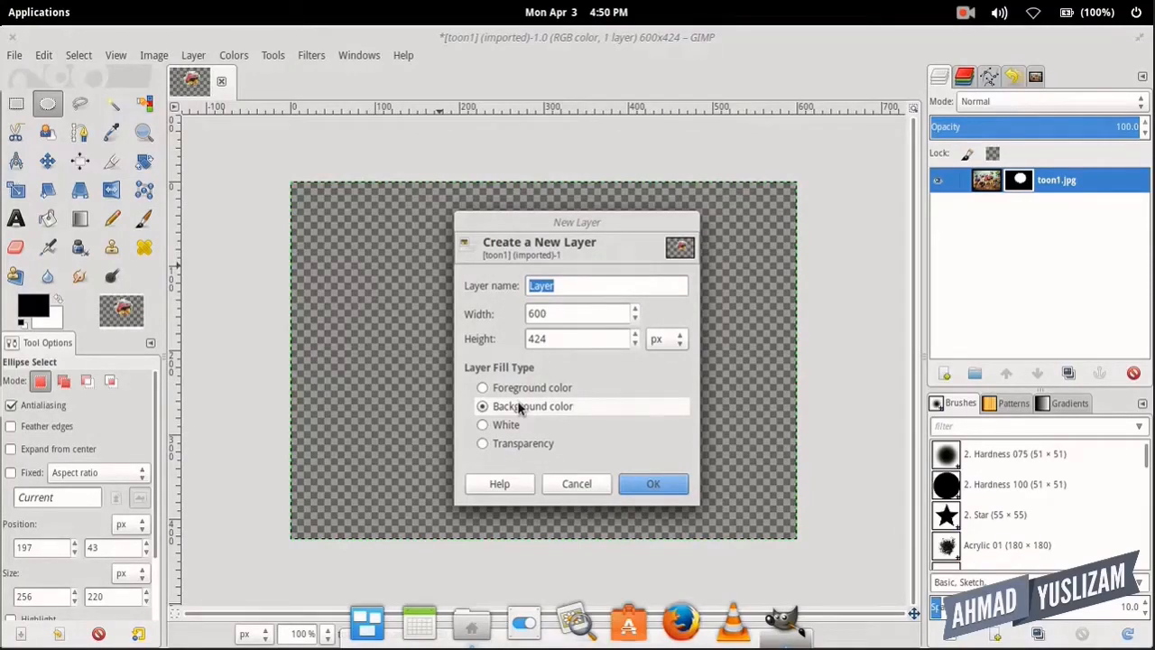
left_click(529, 387)
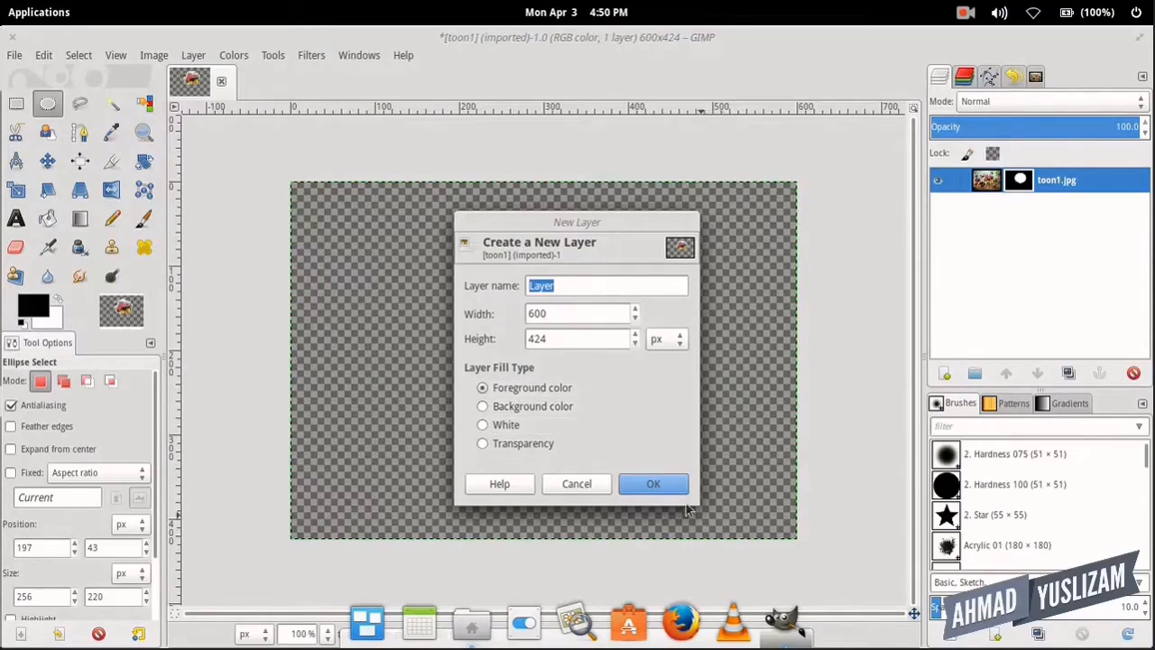
left_click(657, 485)
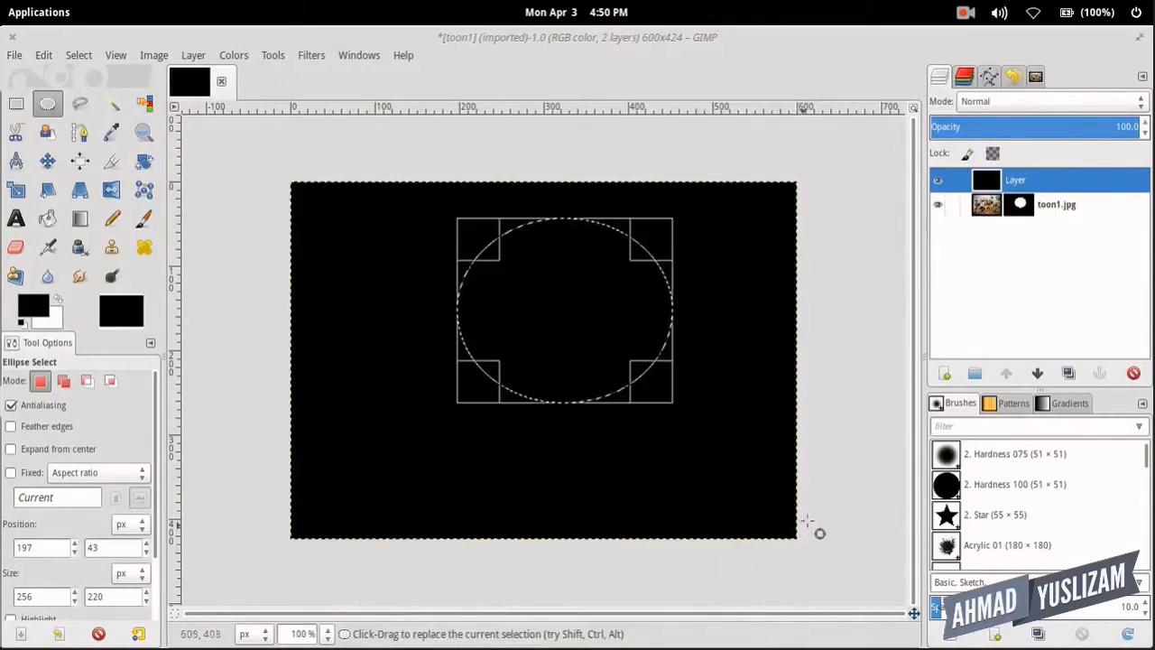
left_click_drag(1045, 185, 1047, 231)
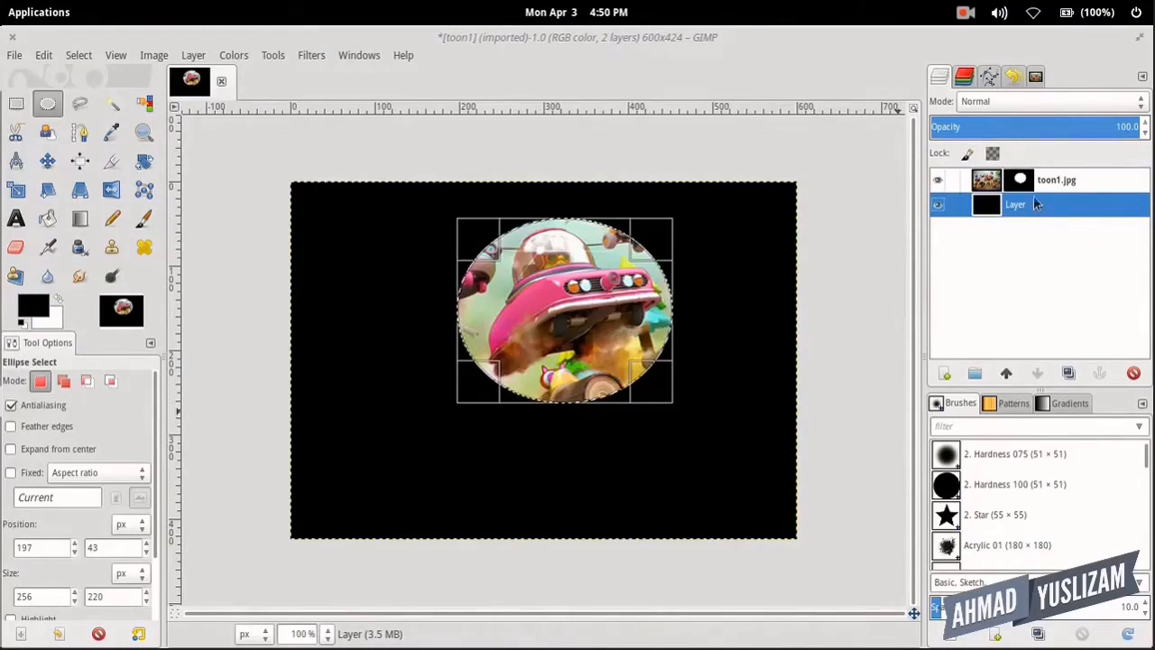
Duplicate the masked toon1.jpg layer and move the copy to the bottom of the layer stack
right_click(991, 176)
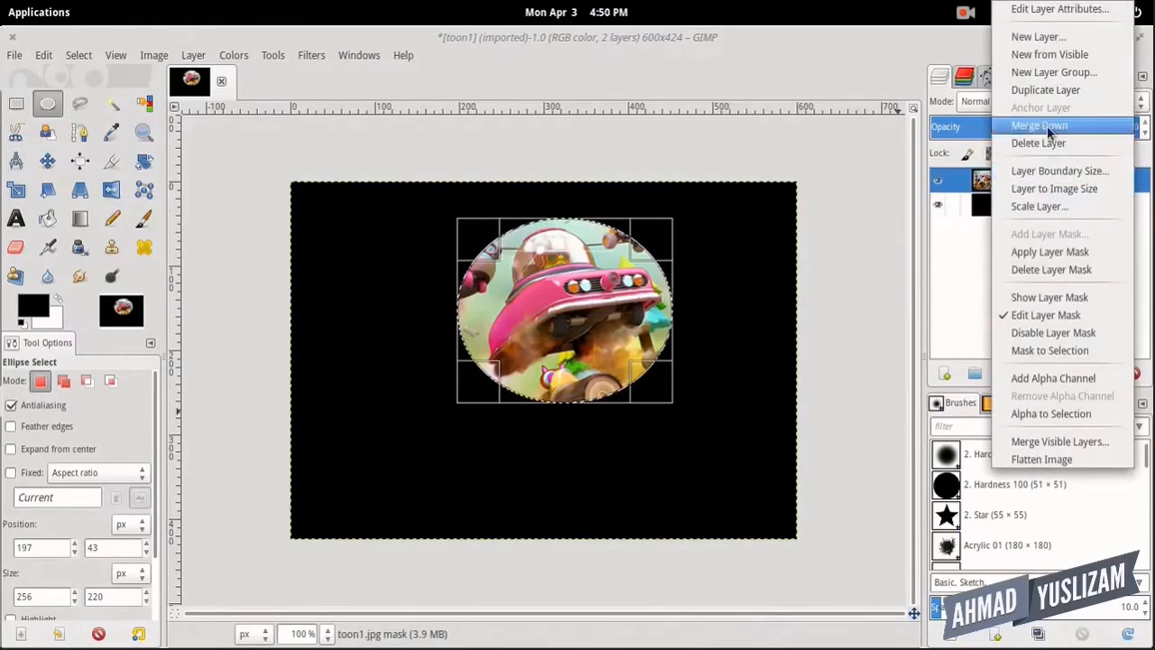
left_click(1047, 91)
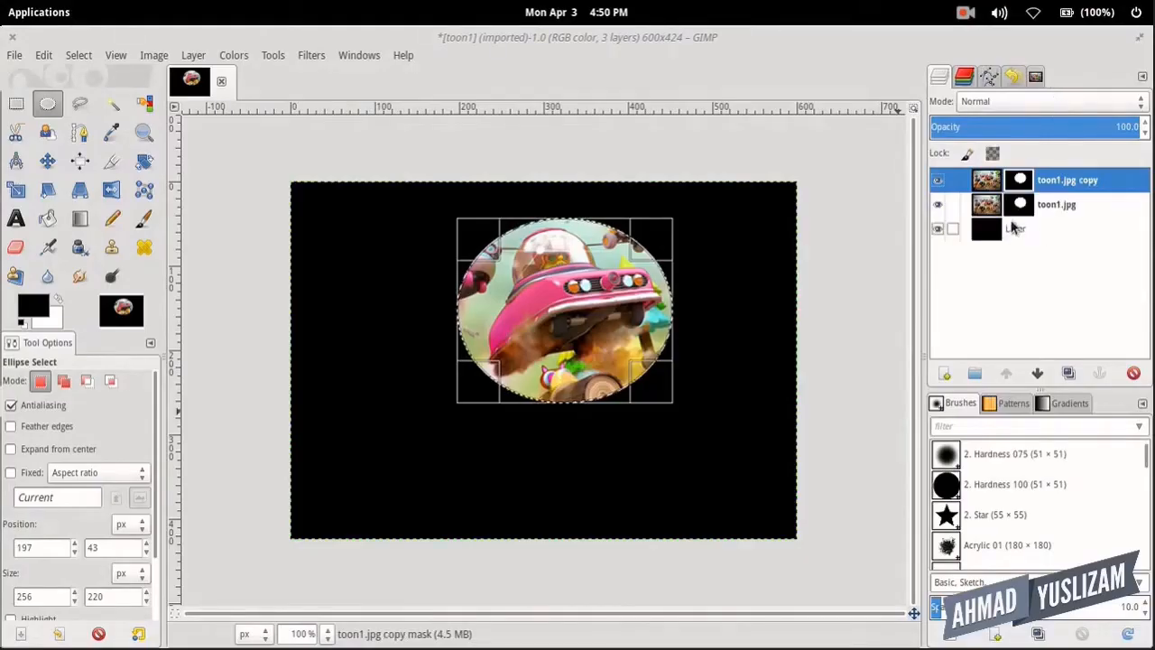
left_click_drag(992, 184, 998, 262)
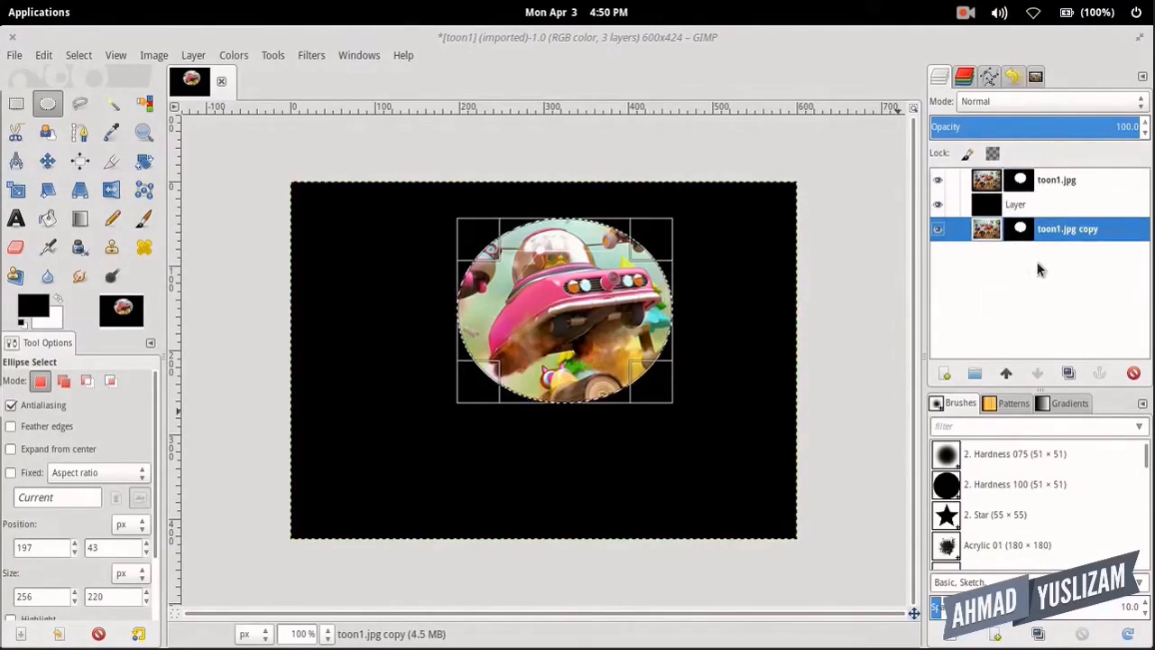
Delete the layer mask of the toon1.jpg copy, then make the black layer active and clear the elliptical selection
right_click(992, 232)
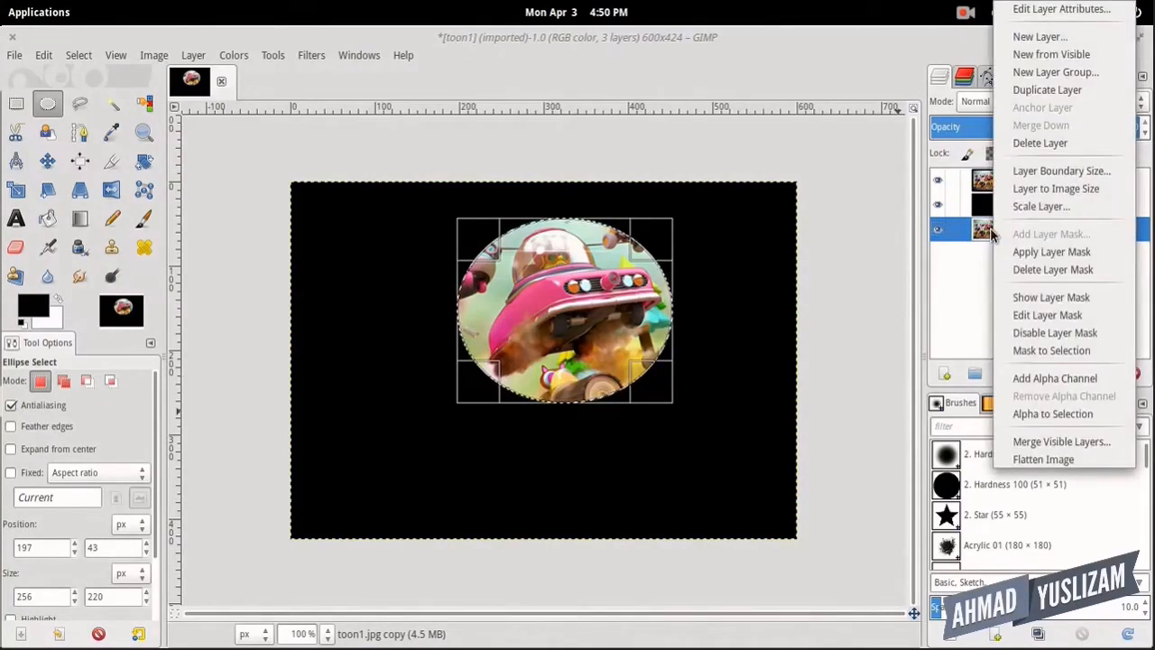
left_click(1049, 269)
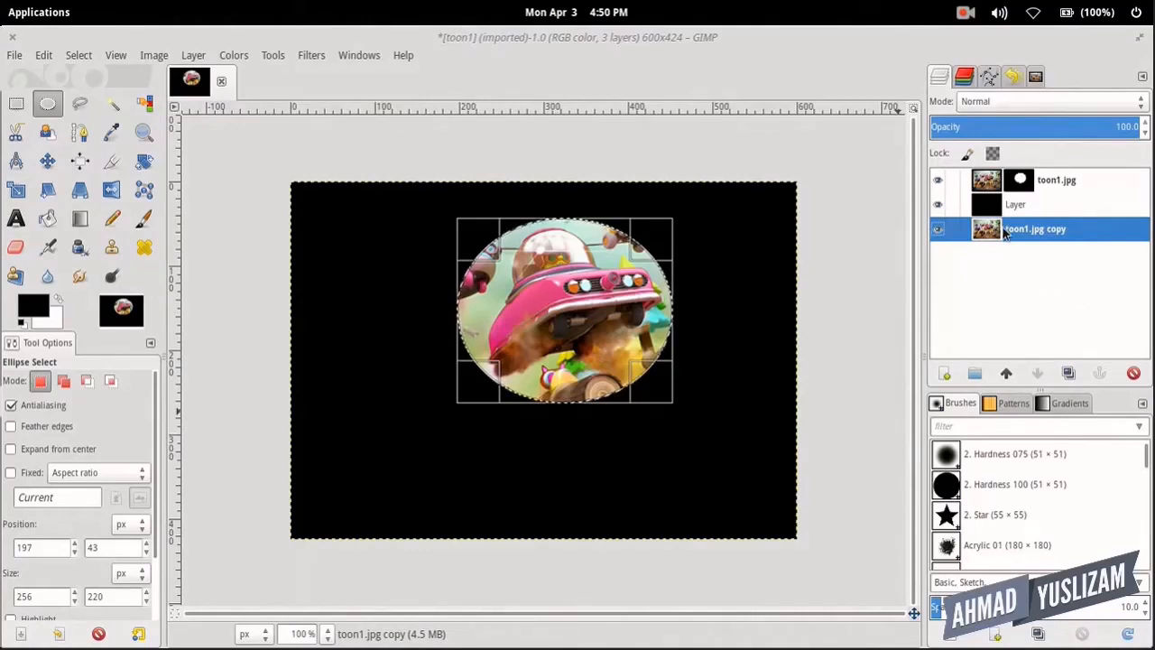
left_click(1000, 184)
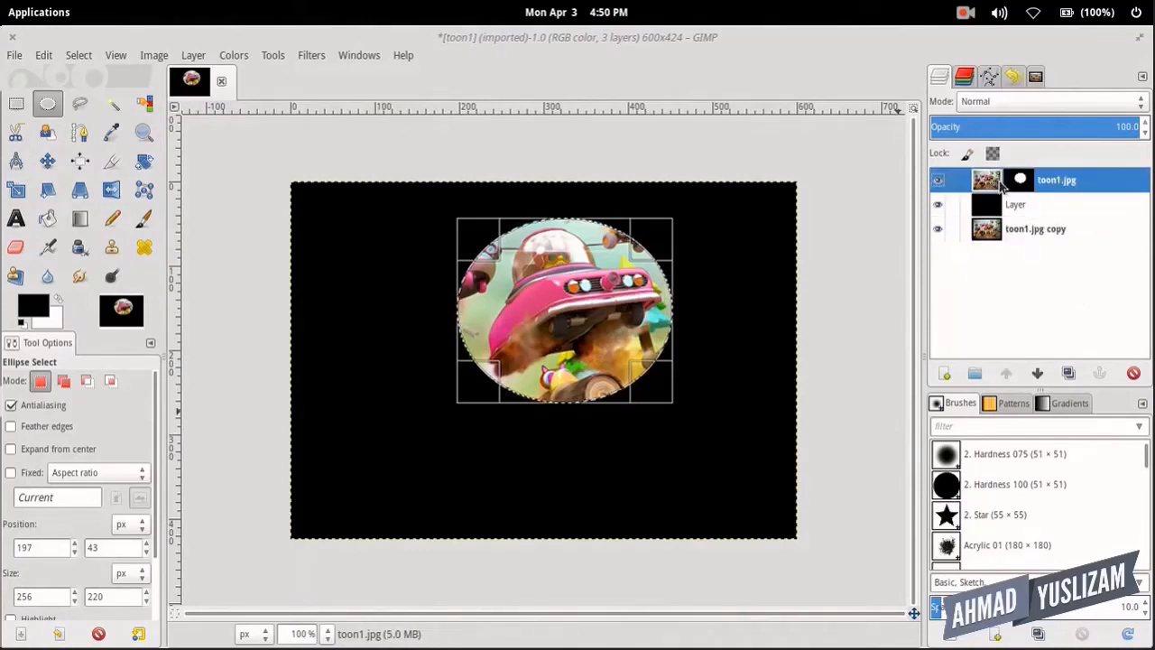
left_click(1003, 207)
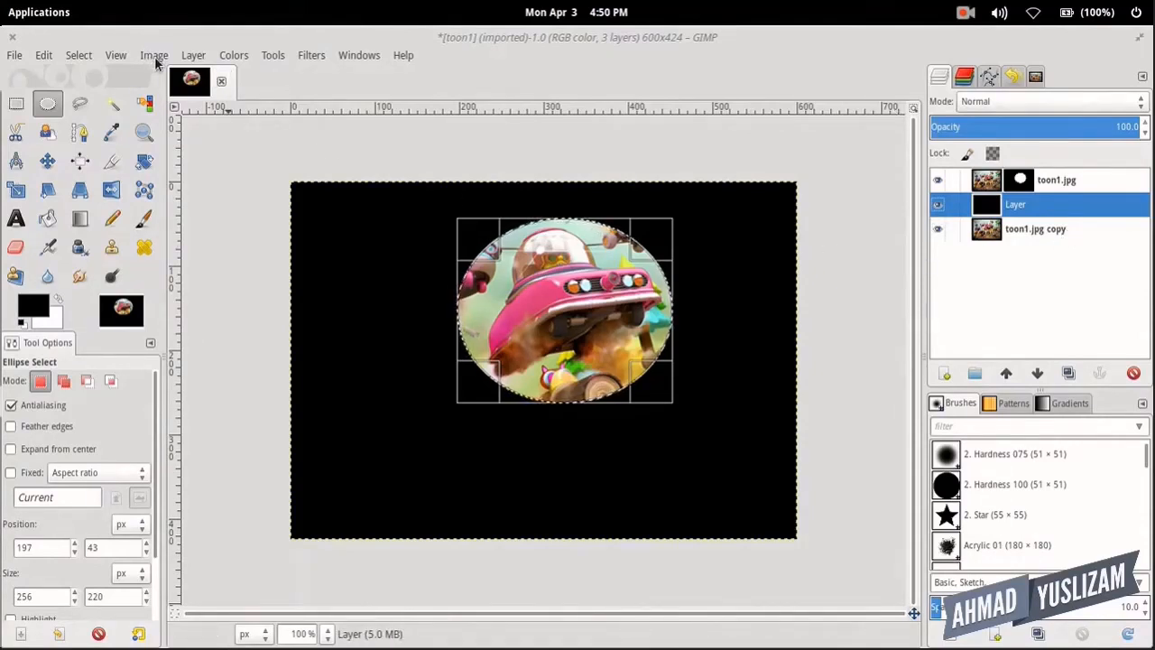
left_click(78, 56)
left_click(94, 90)
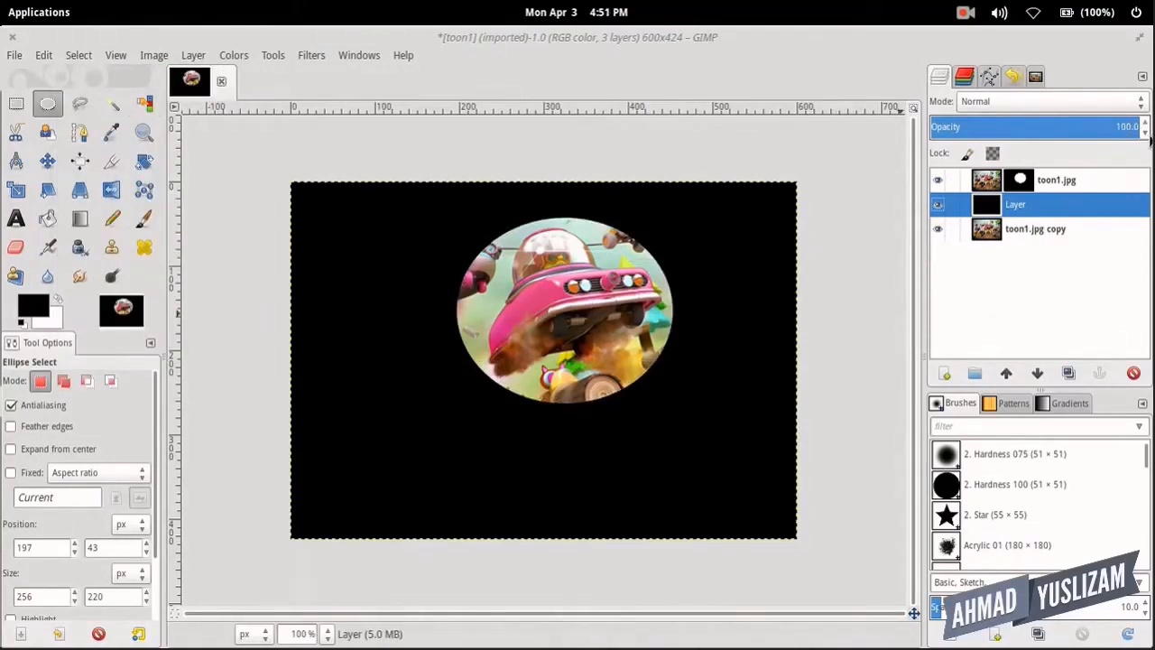
Lower the black layer's opacity to 75 so the area outside the ellipse is dimmed
left_click_drag(1142, 134, 1142, 134)
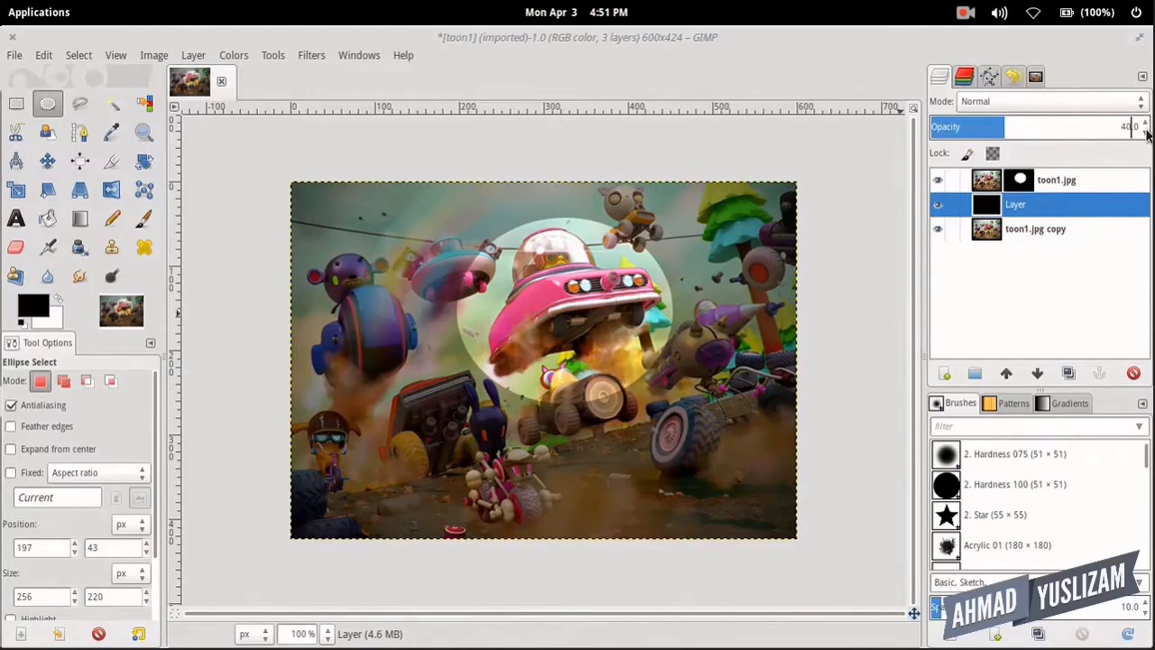
left_click(1147, 132)
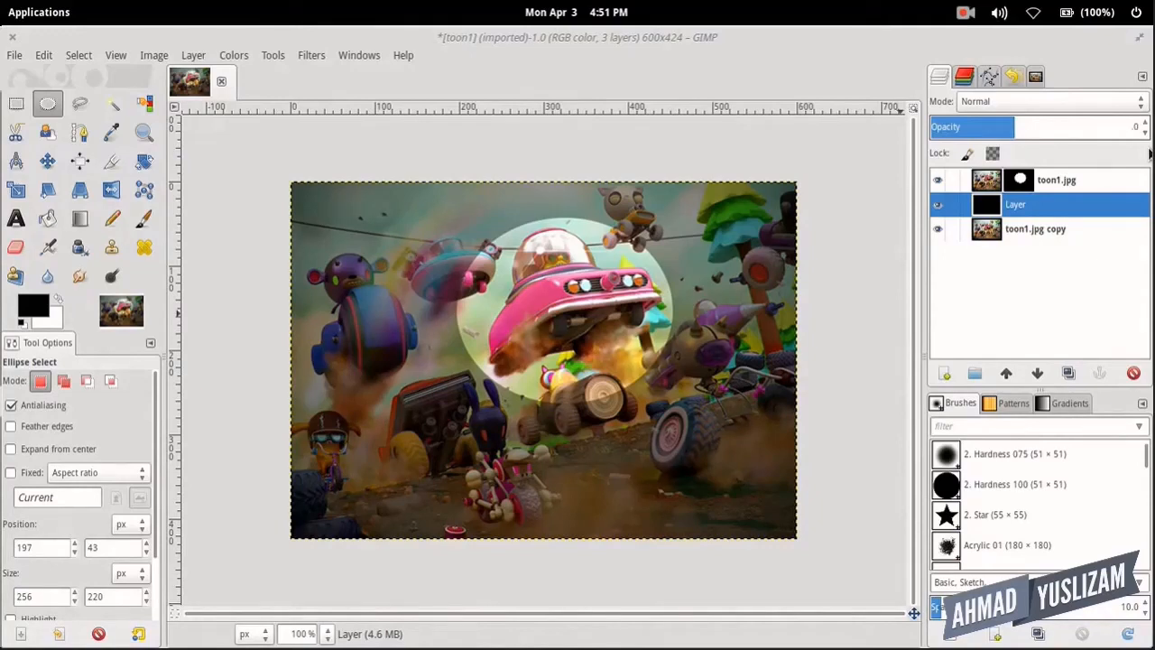
key("Return")
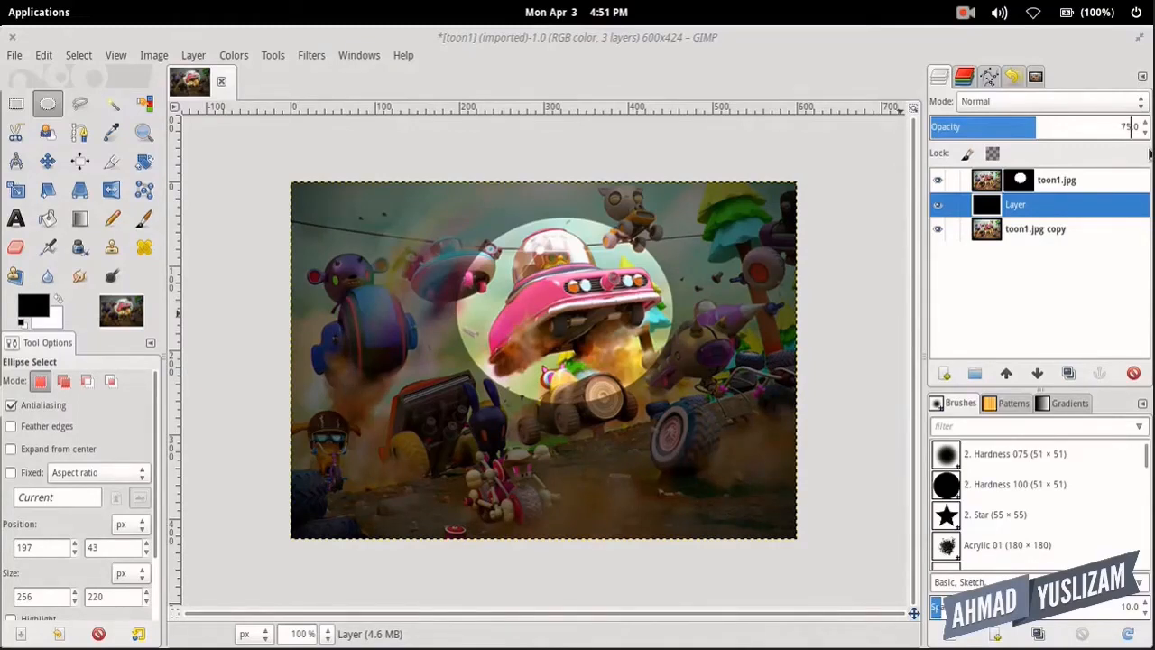
key("Return")
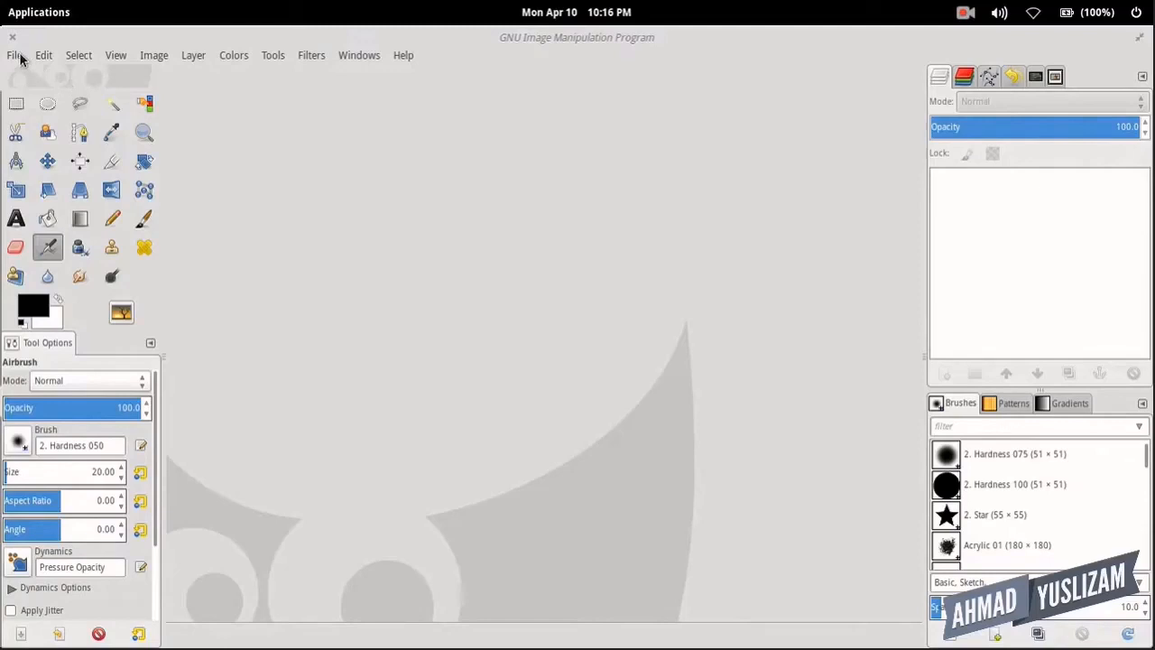
Open pexels-photo-267684.jpeg from the gimp-youtube folder in Pictures
left_click(18, 56)
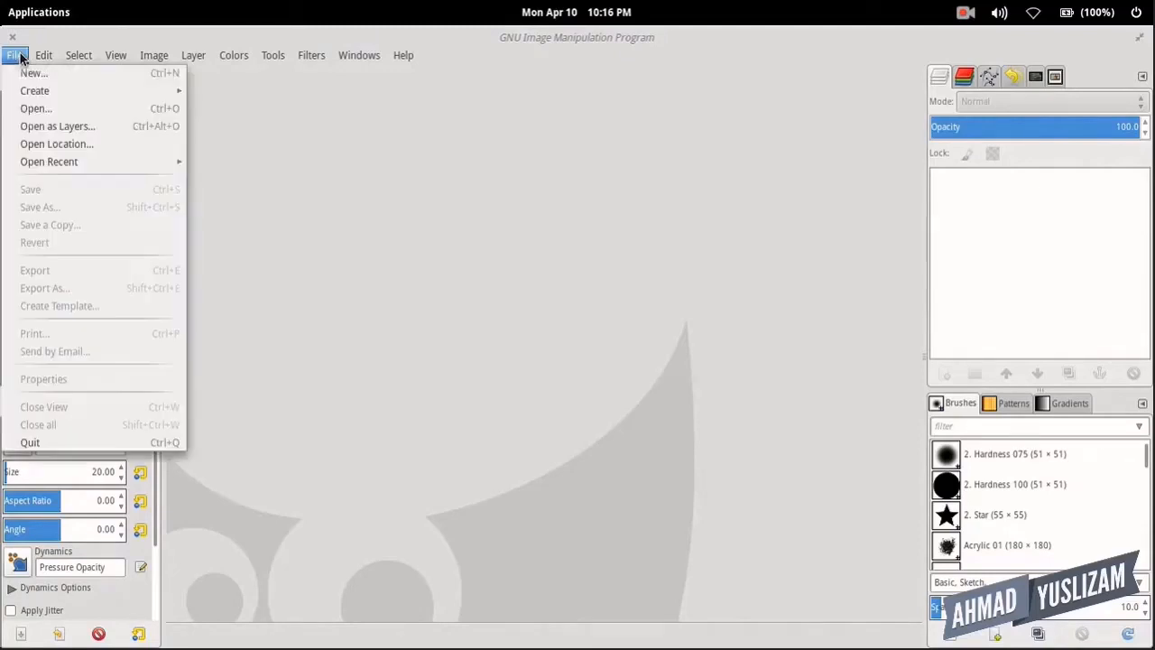
left_click(58, 109)
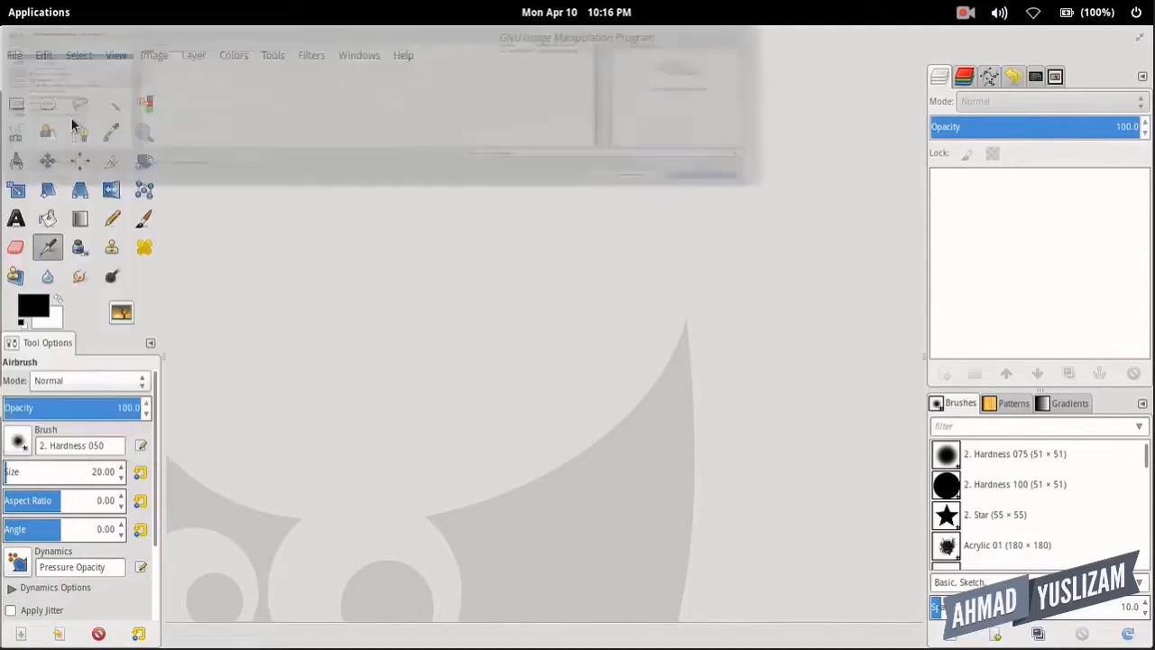
left_click(63, 246)
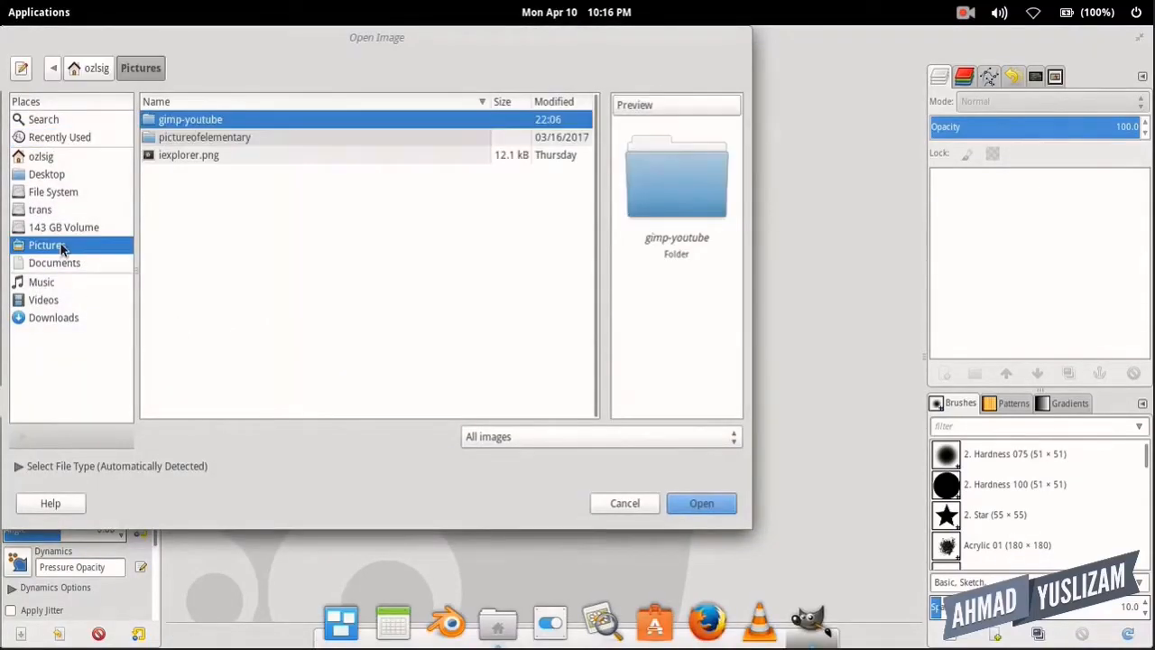
double_click(149, 124)
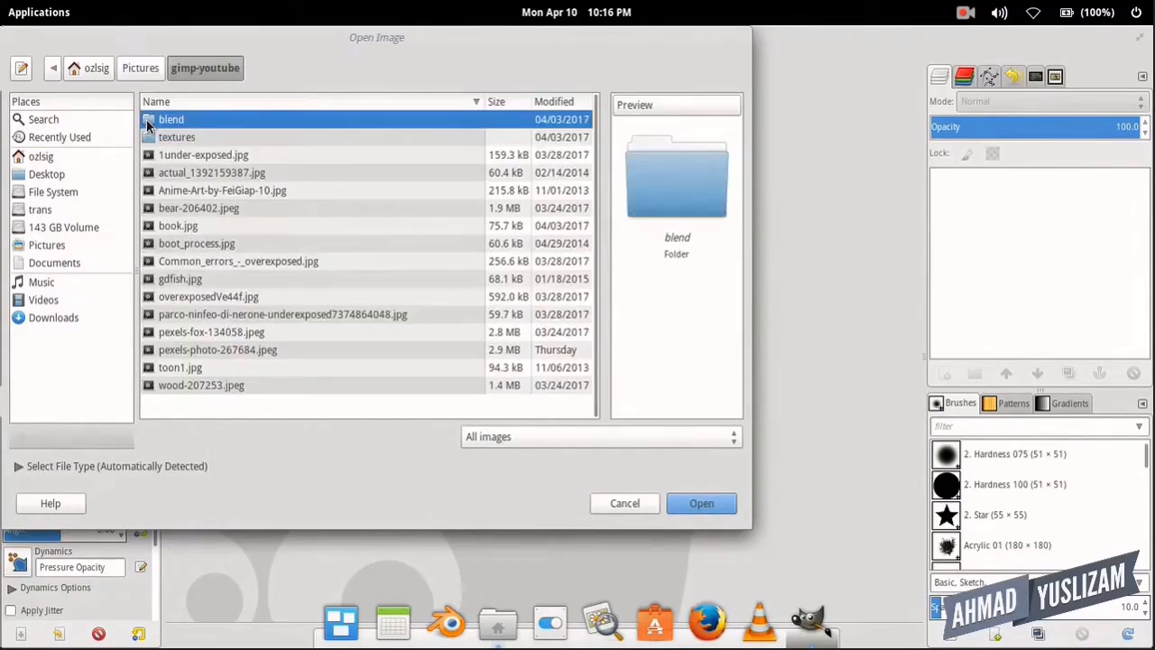
left_click(201, 350)
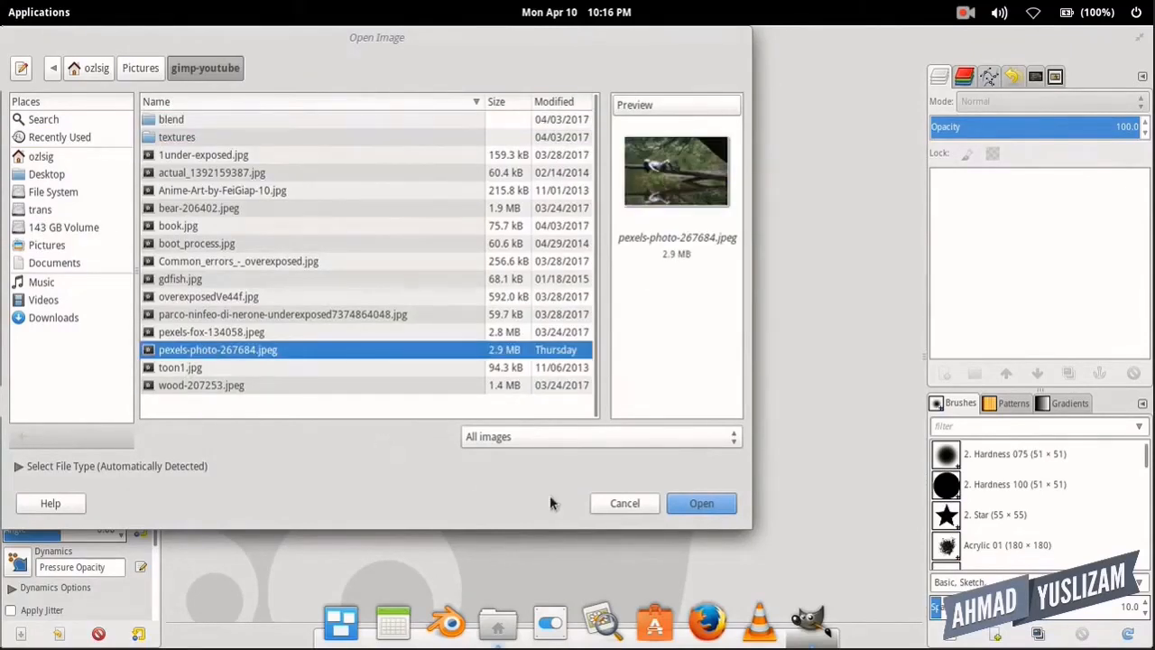
left_click(696, 506)
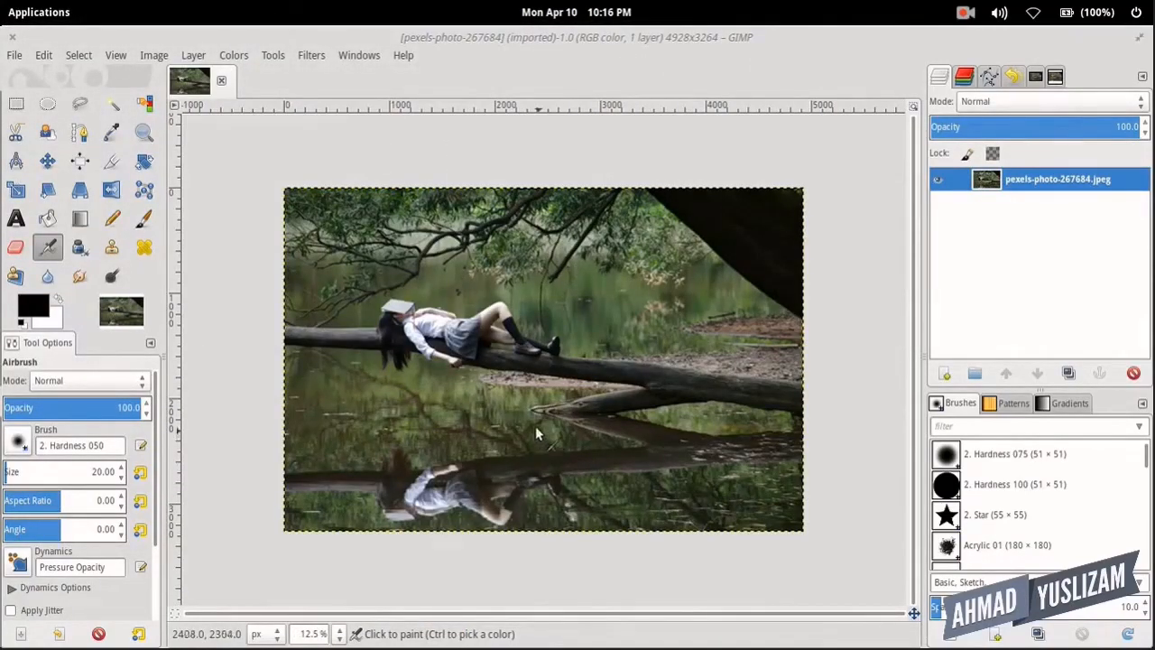
Start a path with the Paths tool at the girl's hair above the log and trace it around the book on her face
key("z")
left_click(525, 409)
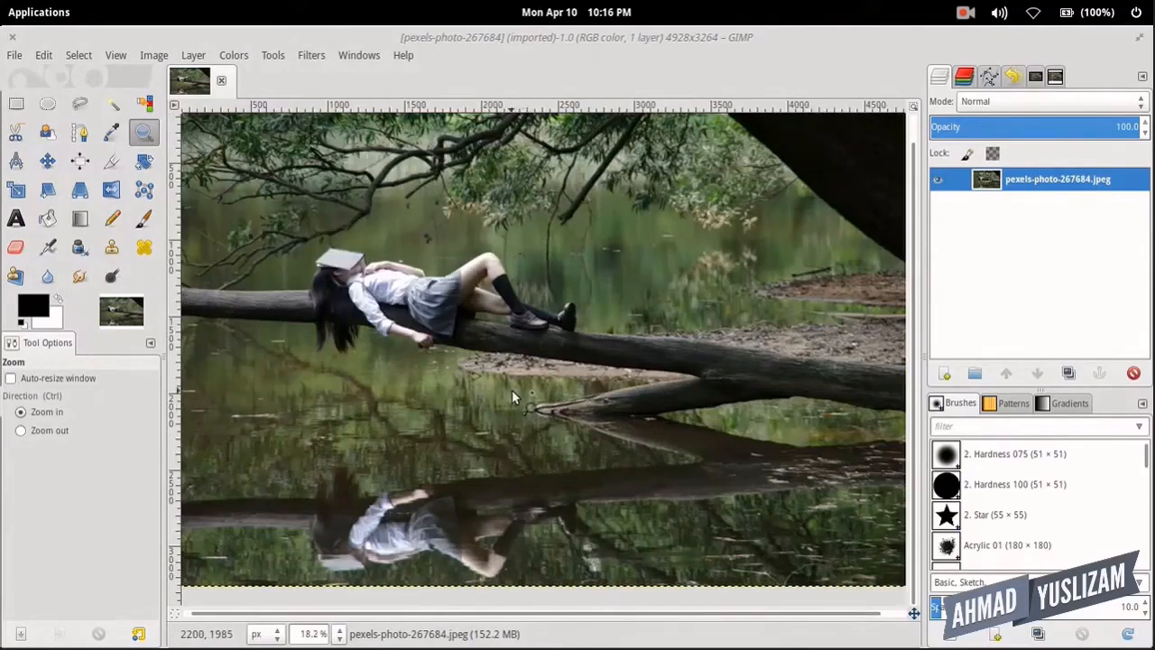
left_click(512, 390)
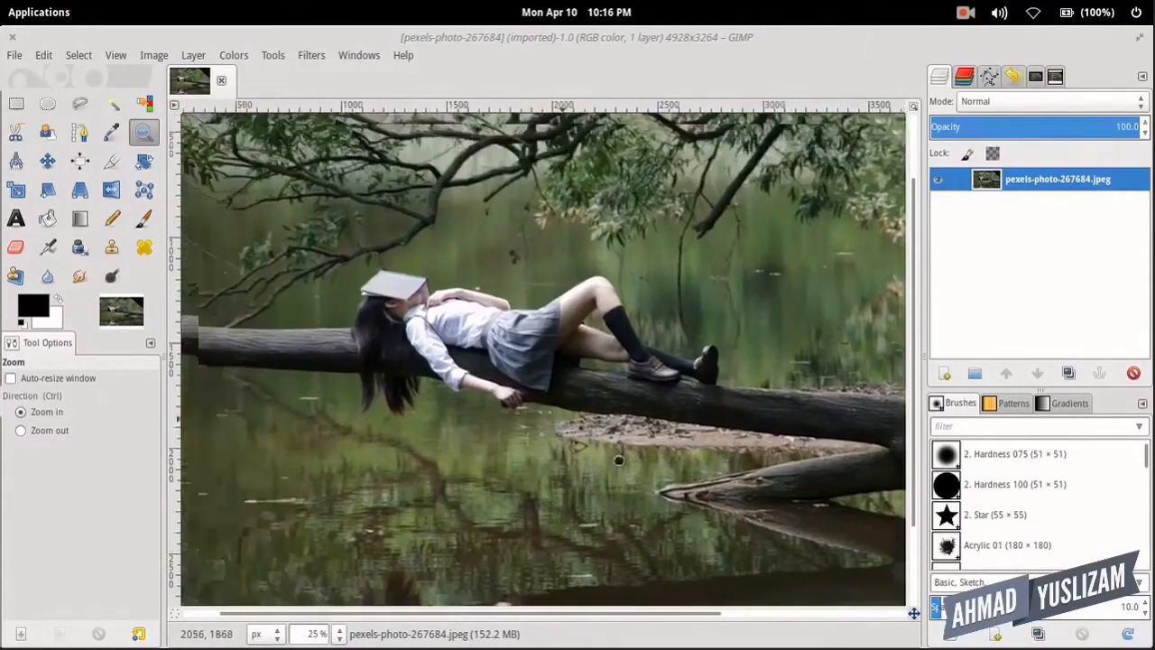
left_click_drag(600, 441, 653, 462)
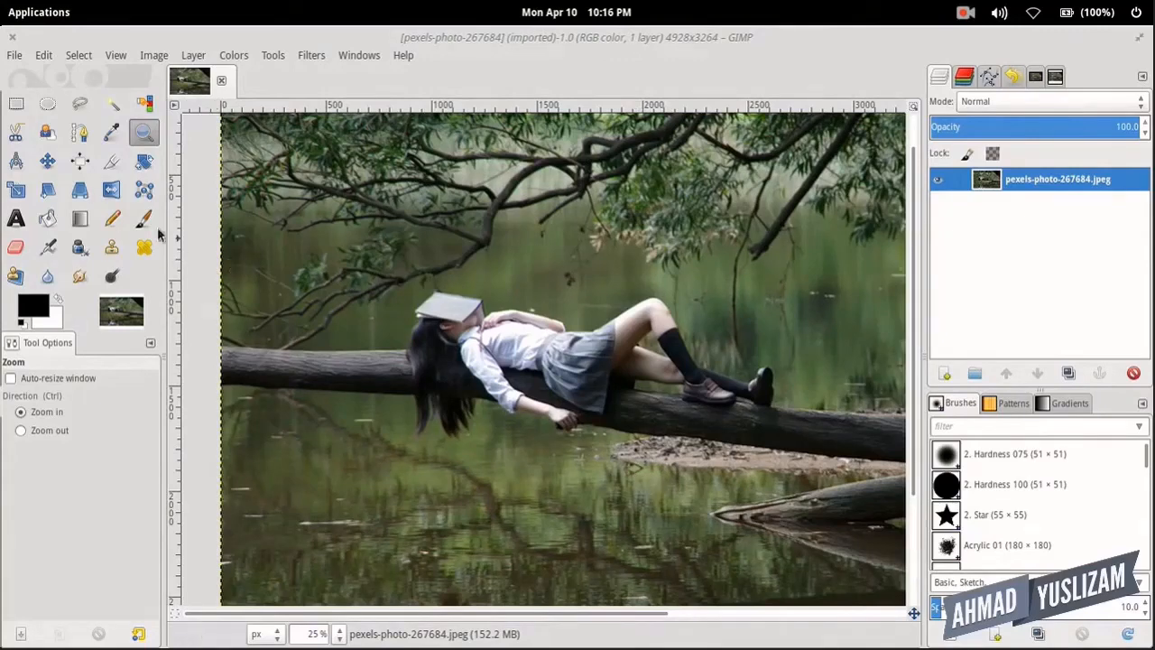
left_click(80, 133)
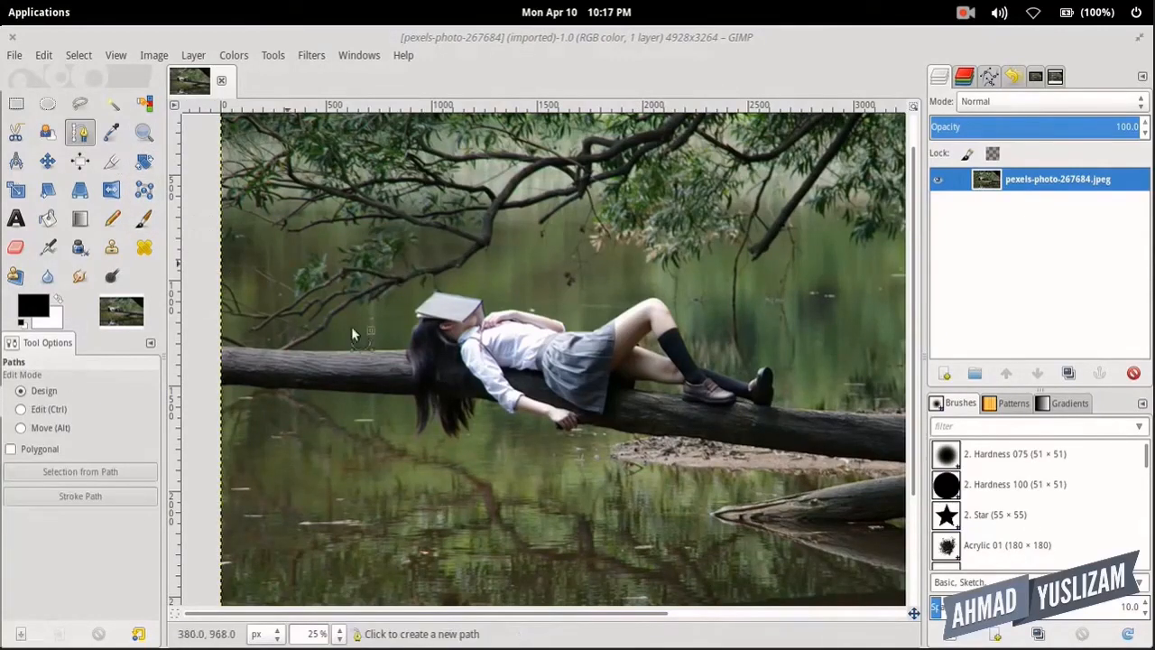
left_click(405, 356)
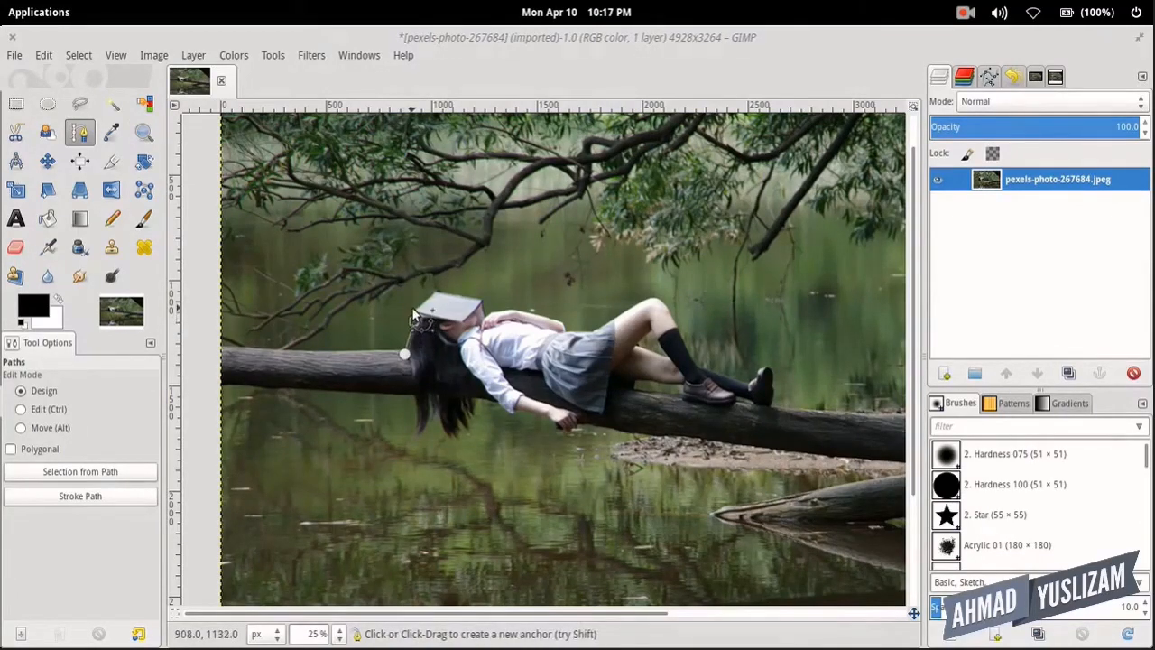
left_click(412, 311)
left_click(432, 287)
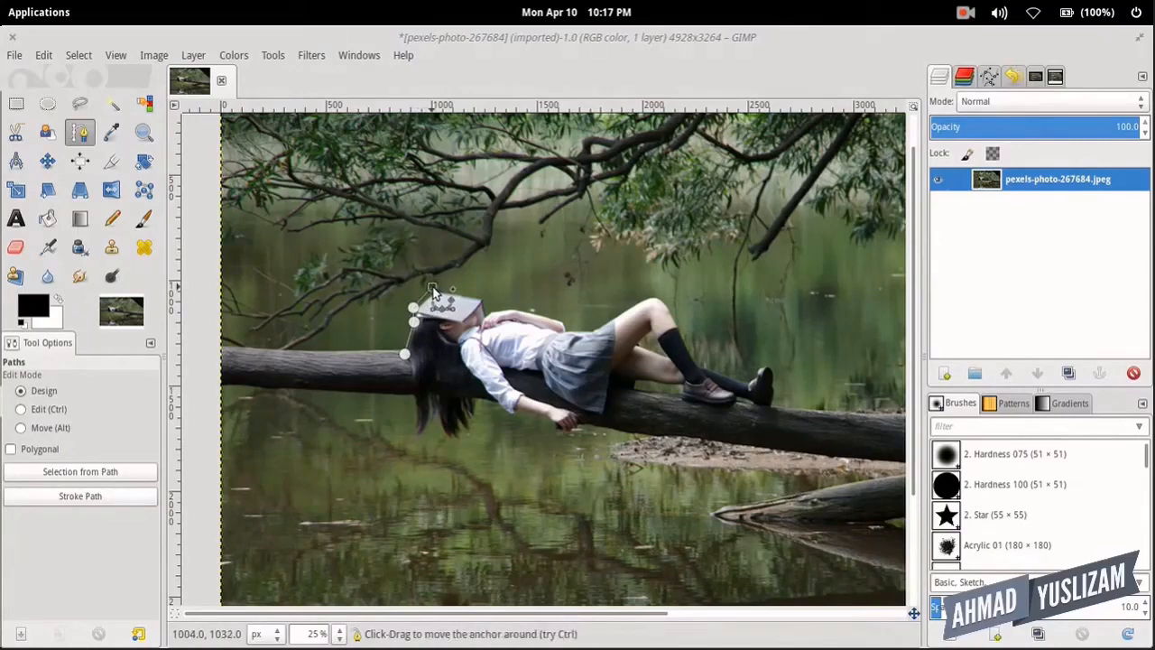
left_click(481, 294)
Continue the path along her upper arm and waist, over the raised knee and down the shin, adjusting the knee anchor
left_click(509, 307)
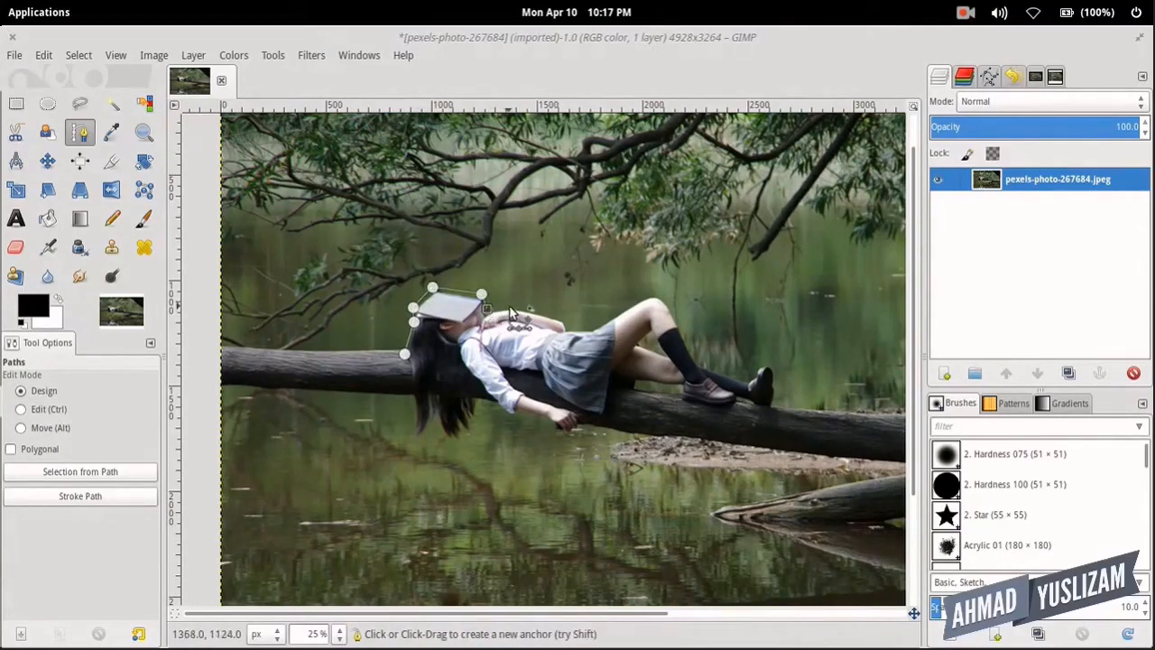
left_click(560, 319)
left_click(568, 329)
left_click(588, 329)
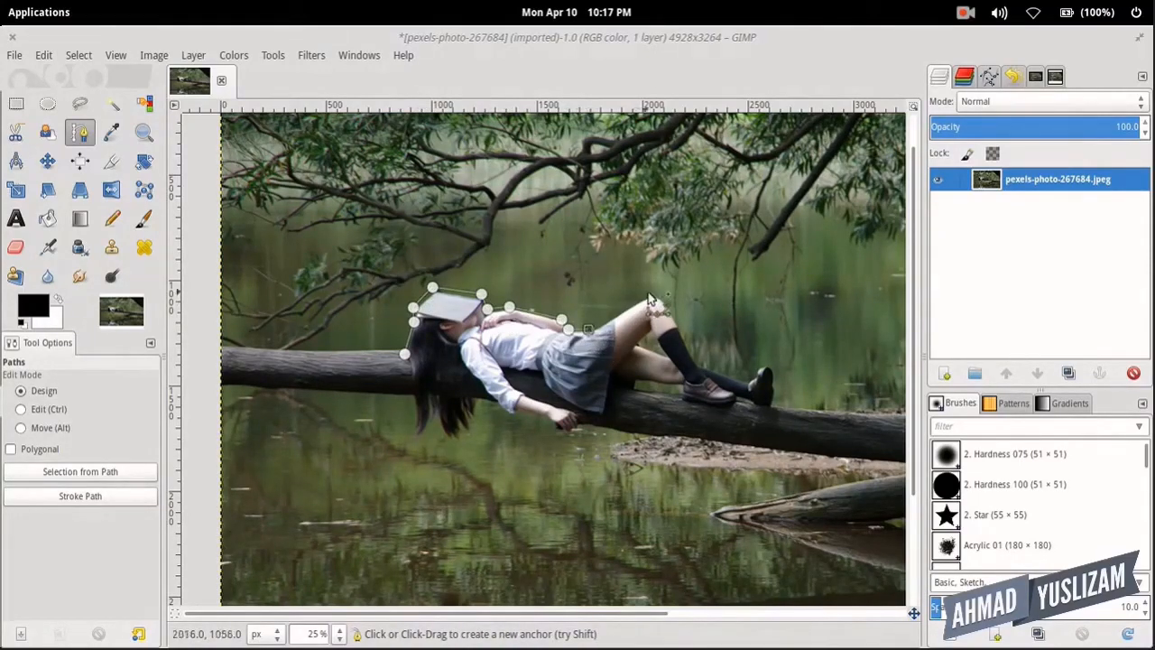
left_click(651, 293)
left_click(696, 360)
left_click_drag(650, 293, 659, 290)
Continue the path along the far ankle and around the far shoe to its heel on the log
left_click(746, 379)
left_click(754, 375)
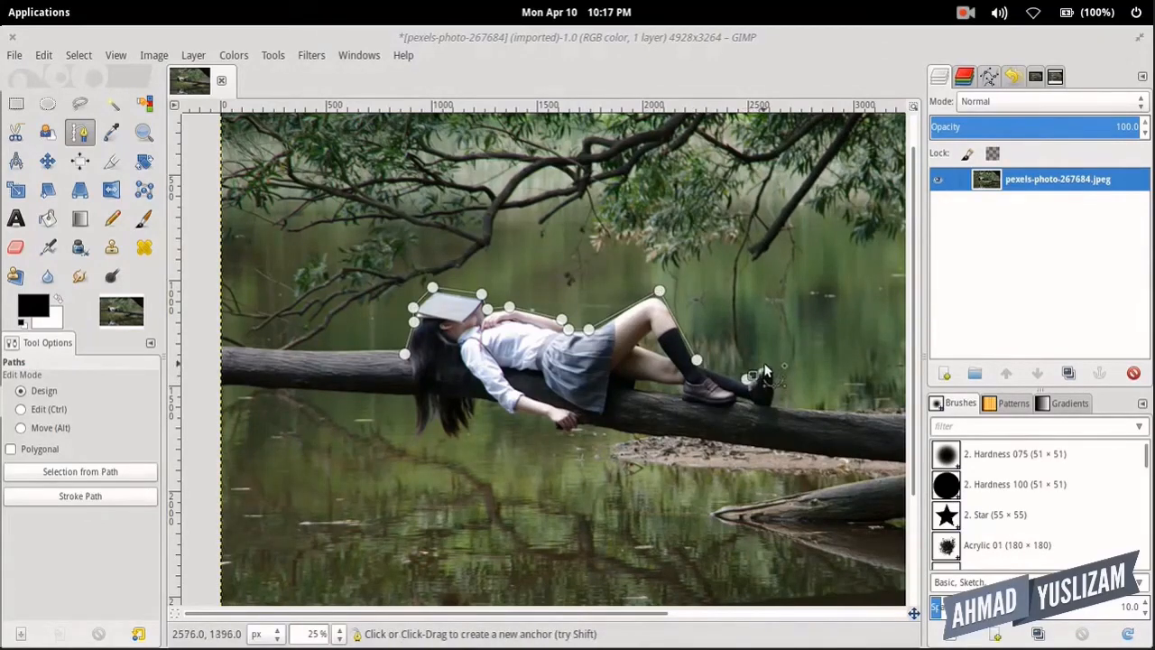
left_click(765, 363)
left_click(772, 368)
left_click(776, 385)
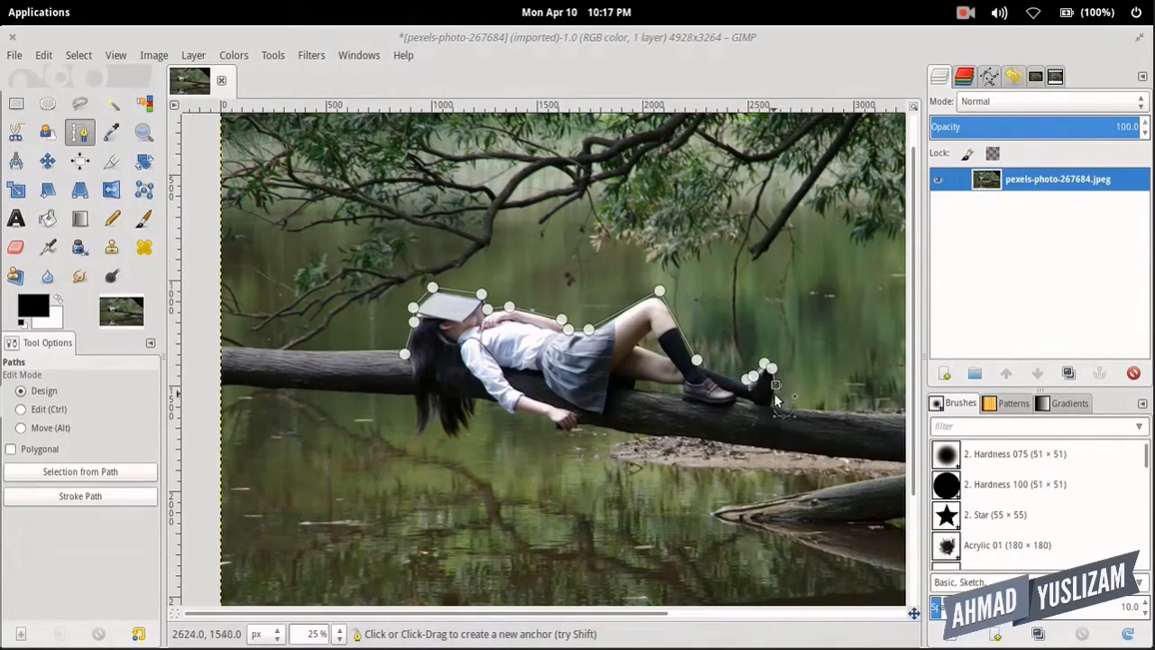
left_click(774, 395)
left_click(773, 405)
left_click_drag(774, 405, 773, 408)
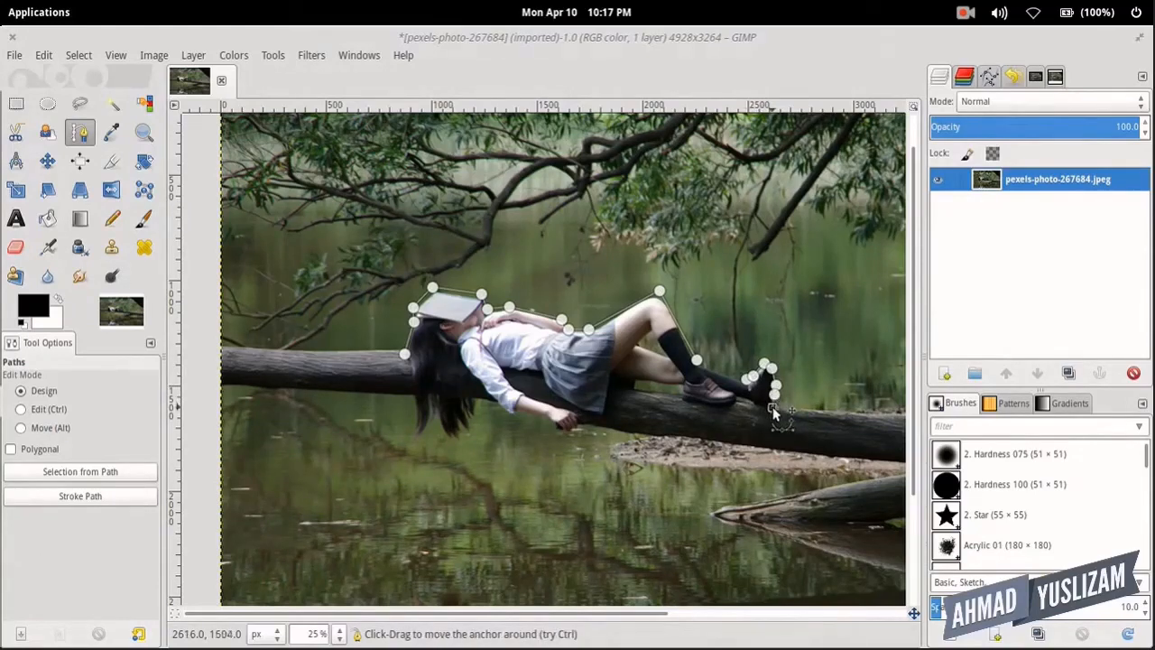
Trace the path back under both shoes and along the underside of the lower leg
left_click(755, 405)
left_click(735, 403)
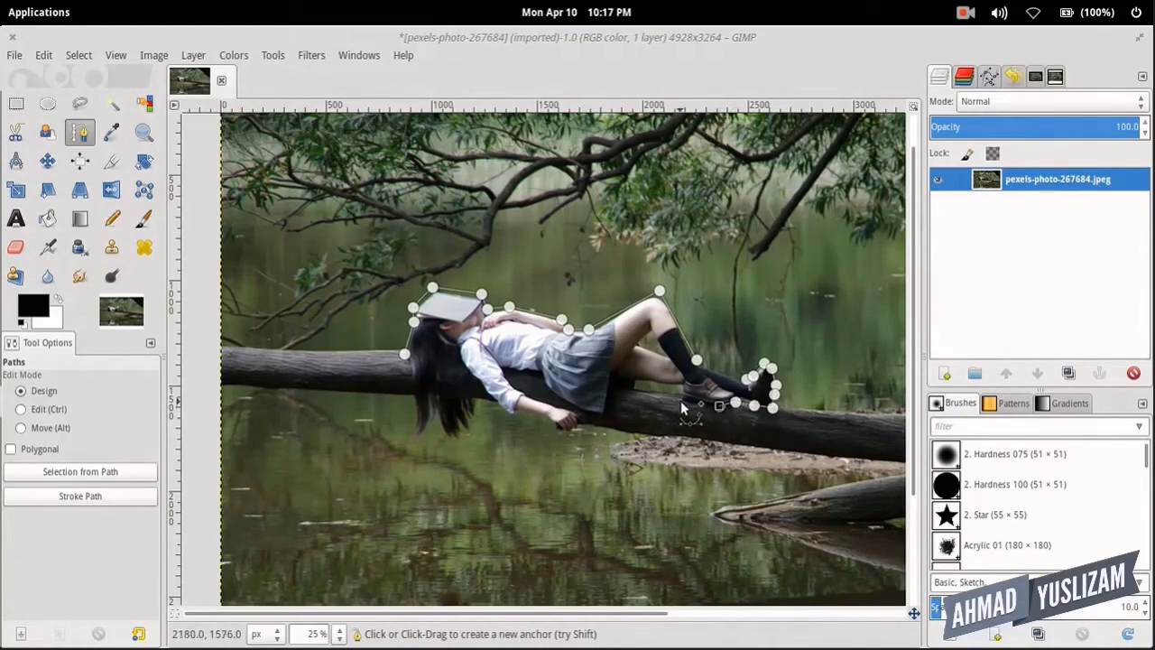
left_click(678, 401)
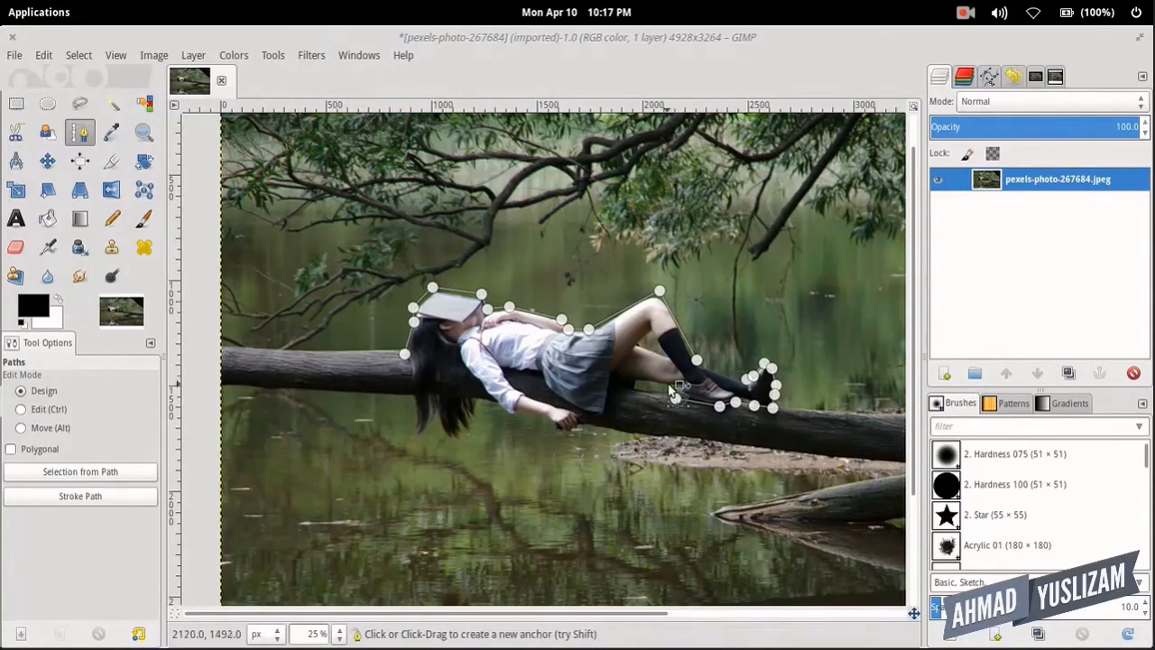
left_click(668, 384)
left_click(650, 381)
left_click(635, 380)
Continue the path around the skirt's lower hem and along the underside of her back to the hanging arm
left_click(608, 382)
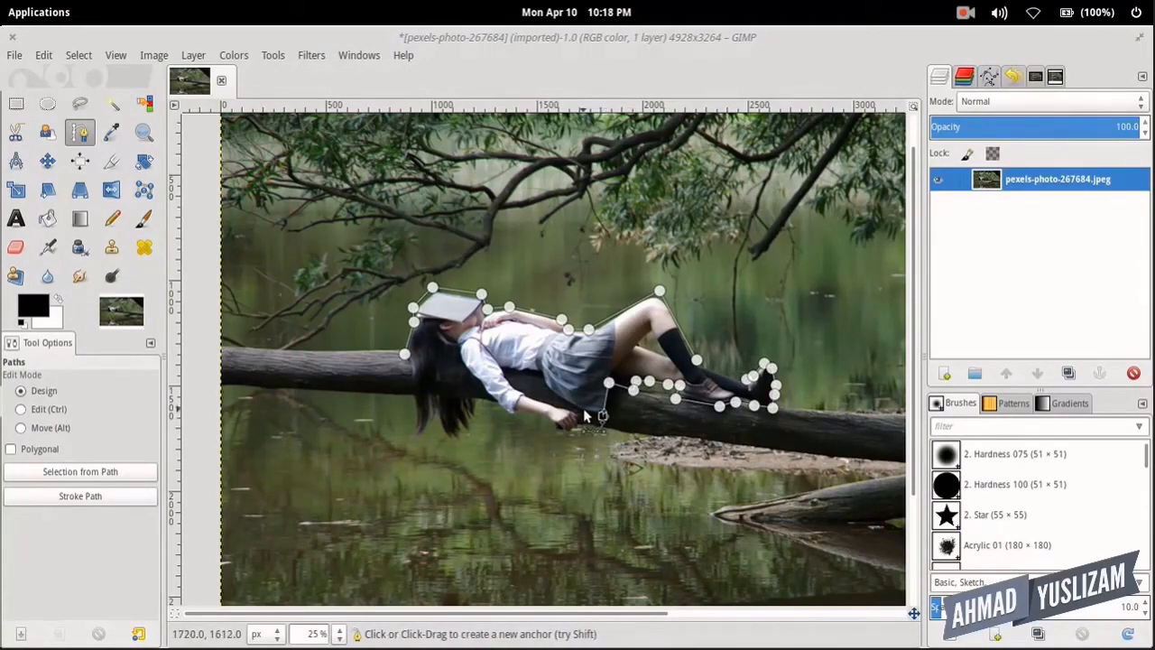
left_click_drag(584, 416, 535, 383)
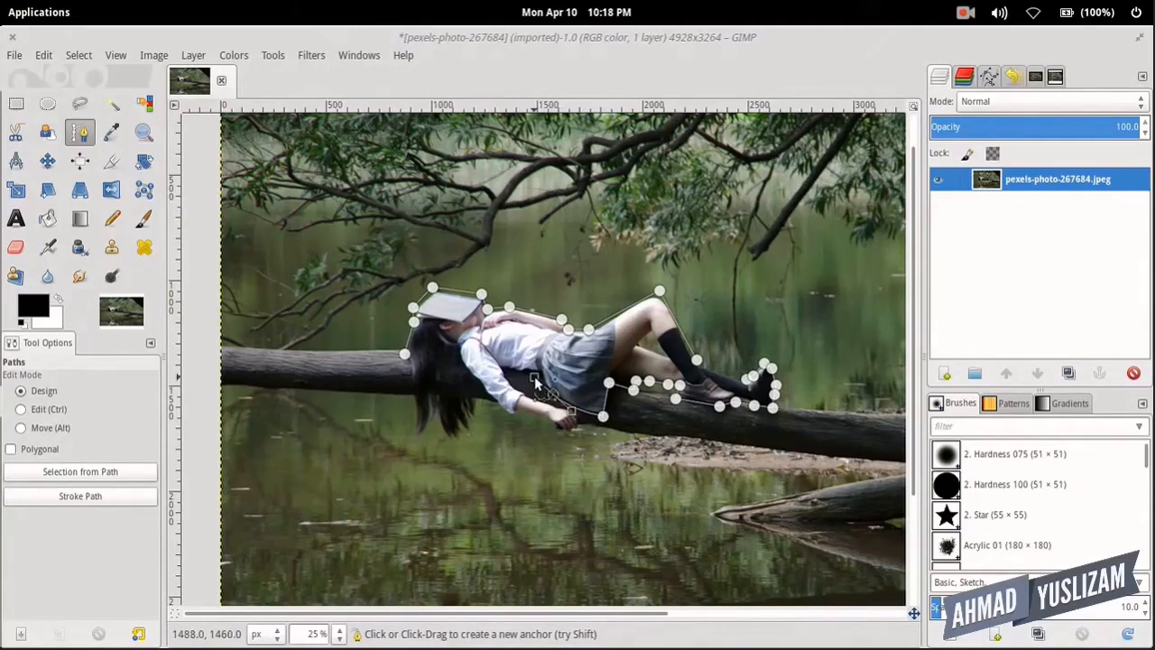
left_click(541, 372)
left_click(504, 367)
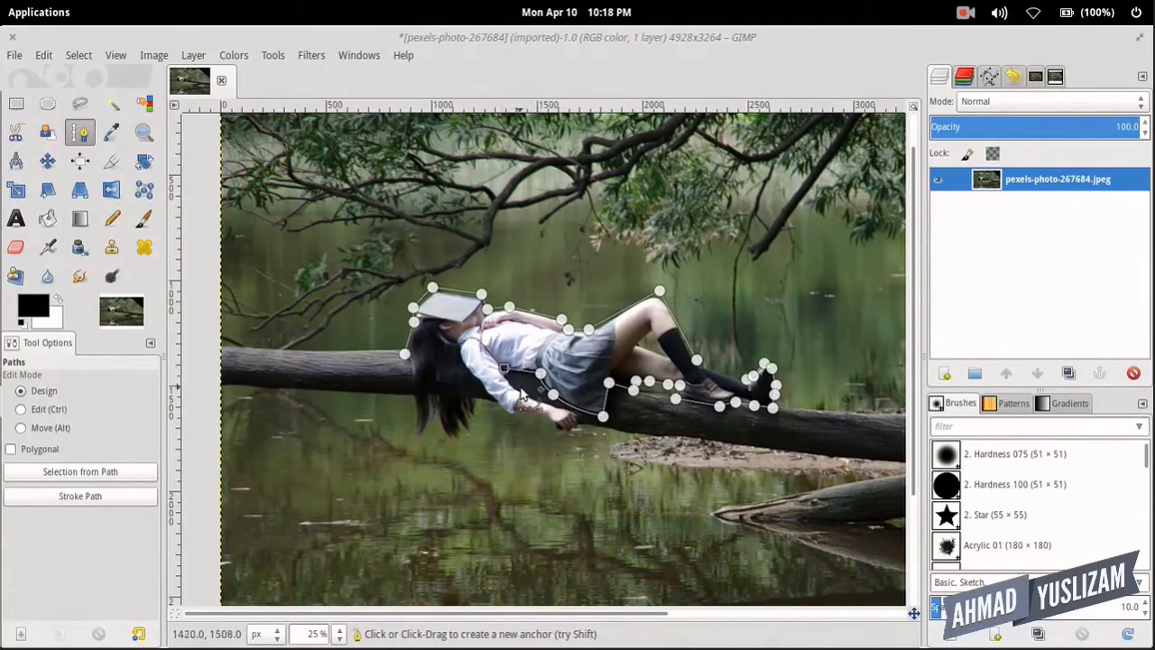
Trace the path down the inner edge of the hanging arm to the hand
left_click(517, 386)
left_click(555, 405)
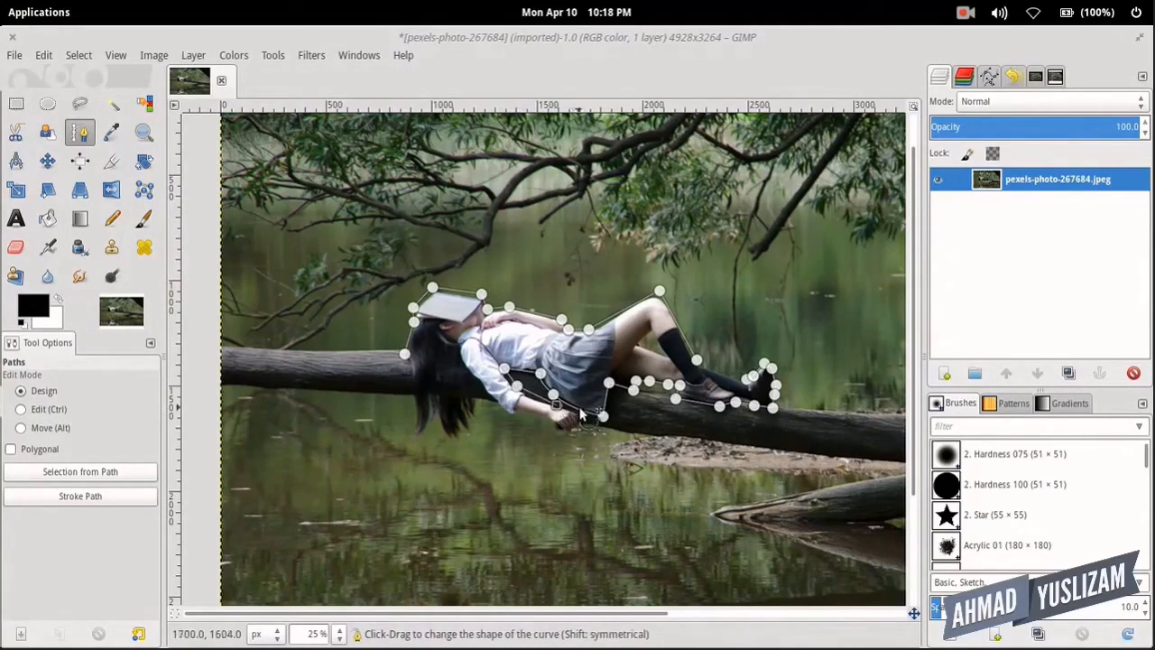
left_click(579, 418)
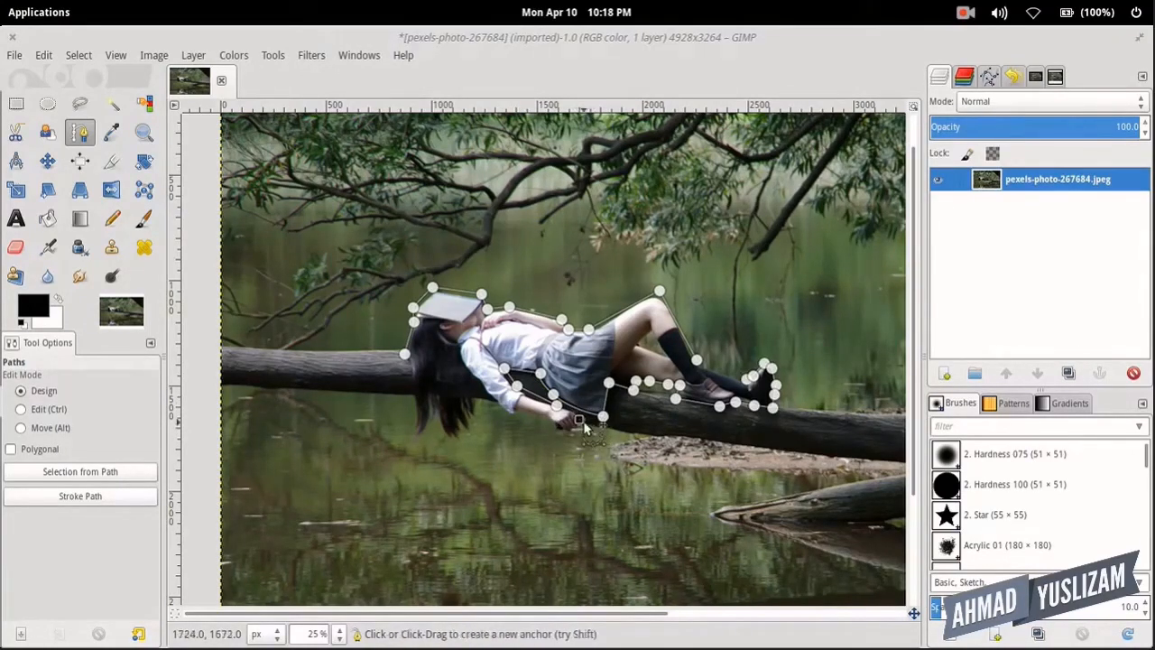
left_click(554, 394)
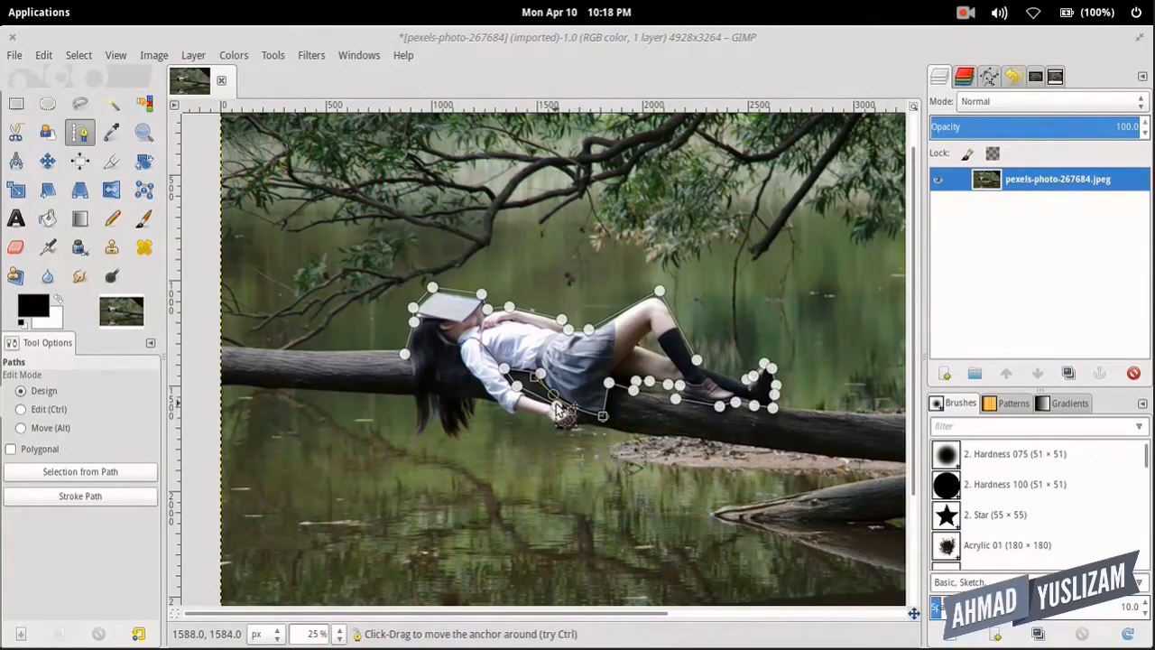
left_click(581, 418)
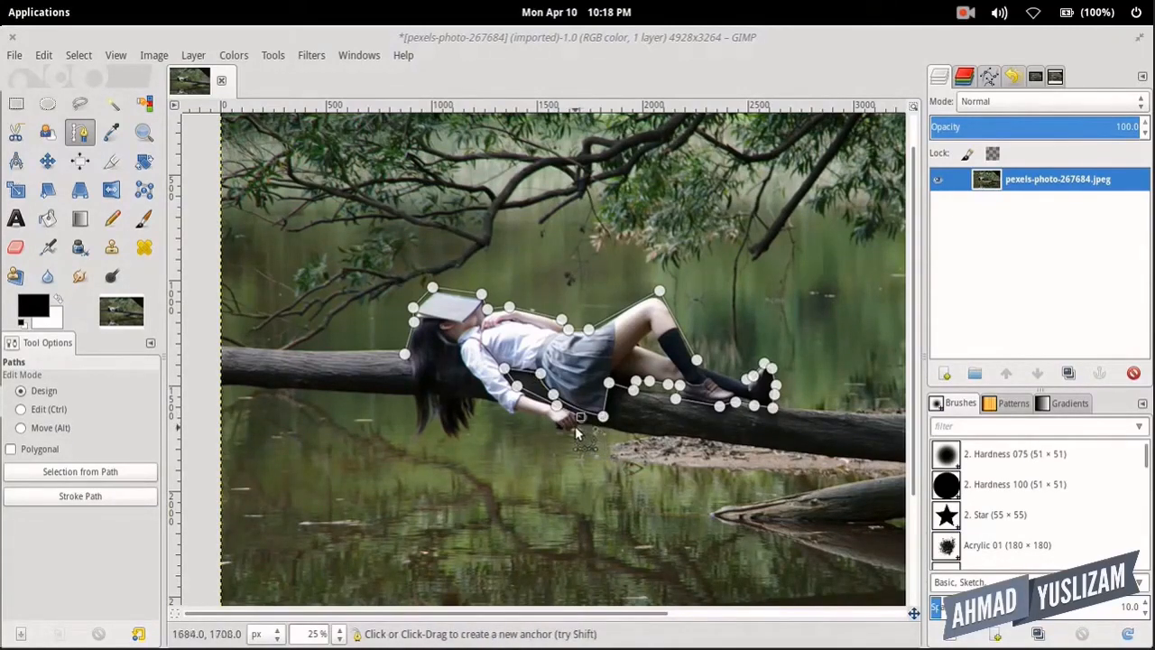
Trace the path around the hand and back along the outer edge of the forearm and sleeve
left_click(577, 428)
left_click(567, 431)
left_click(540, 417)
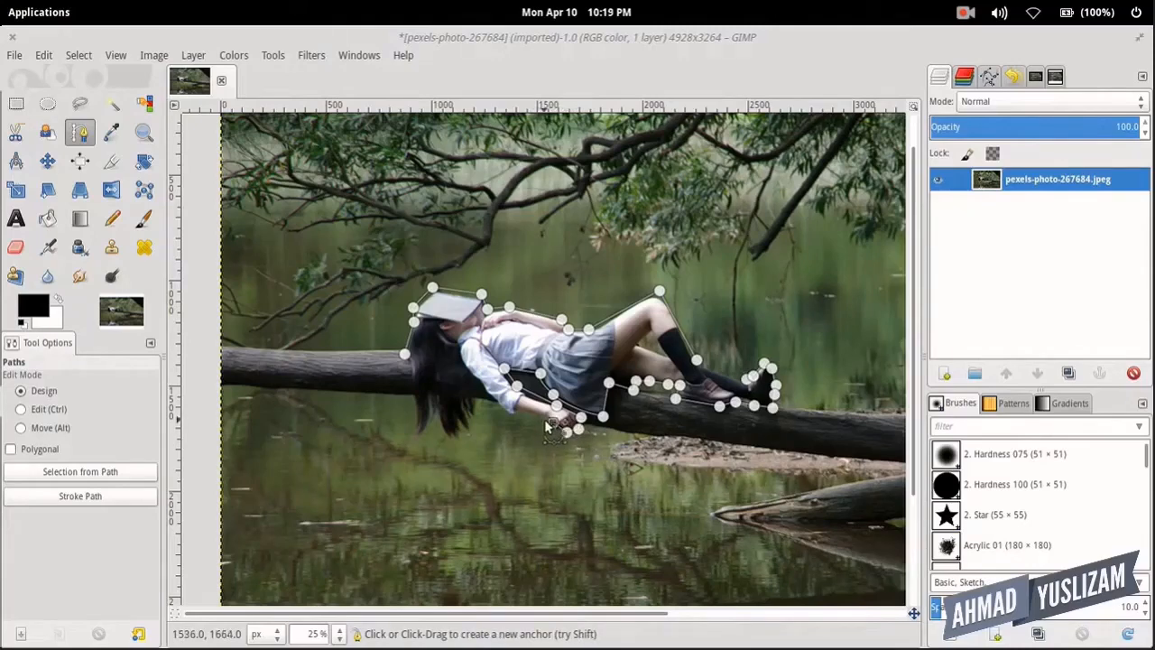
left_click(484, 391)
left_click(471, 376)
Trace the path around the tips of the hanging hair and bring it back to the starting anchor
left_click(478, 399)
left_click(471, 426)
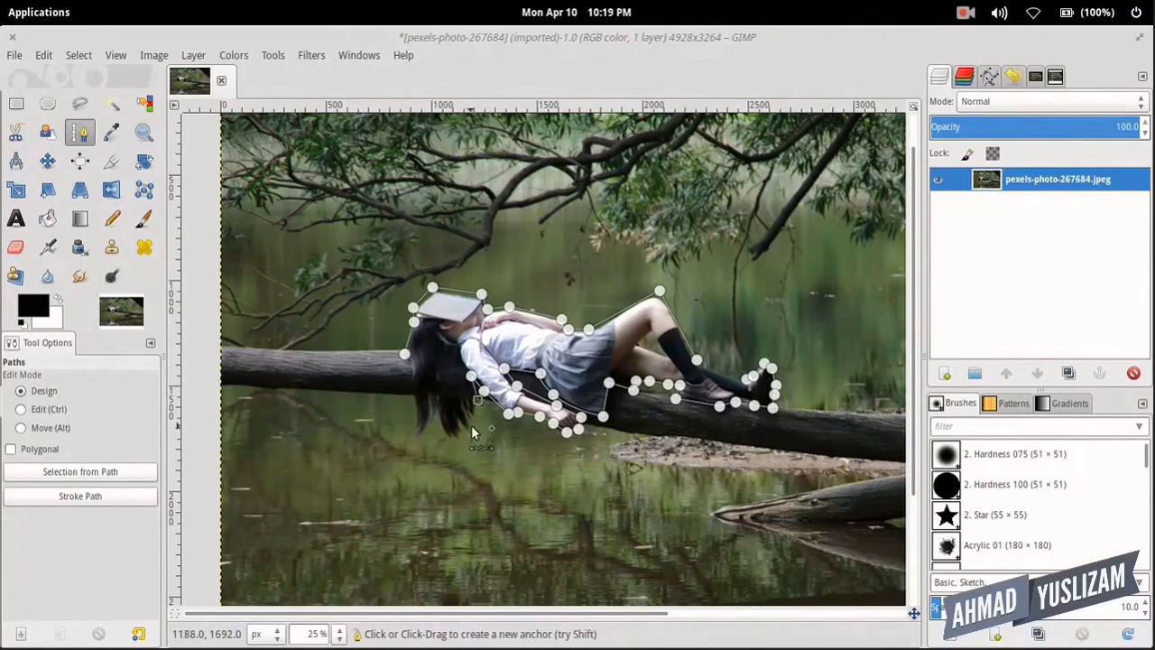
left_click(452, 440)
left_click(437, 419)
left_click(415, 440)
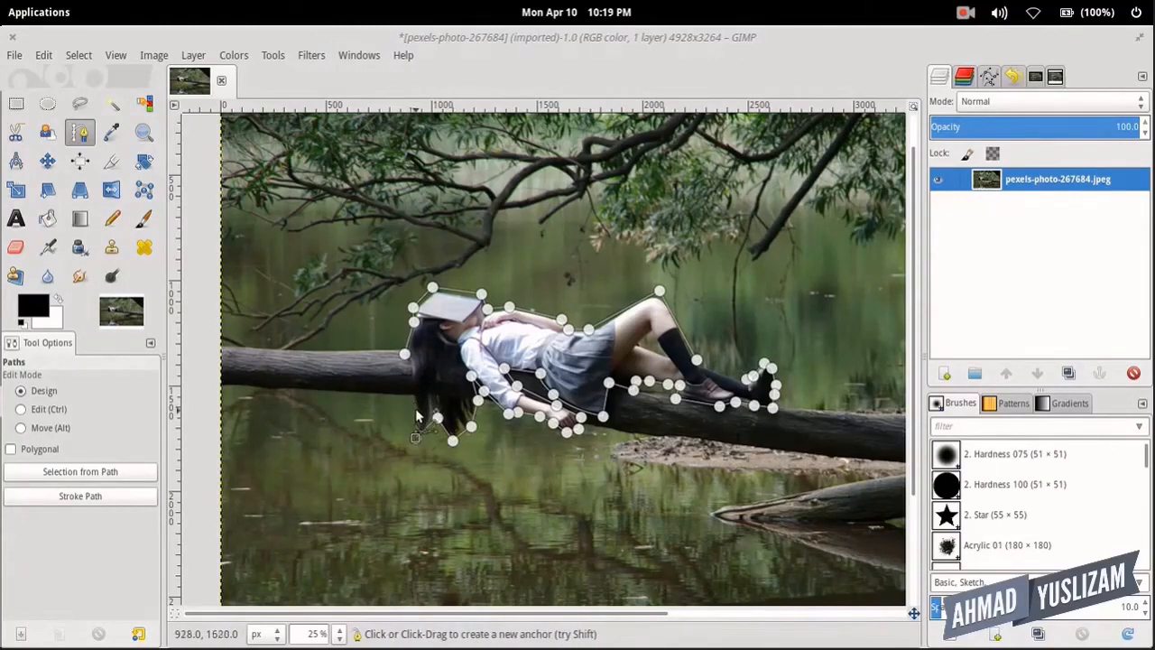
left_click_drag(414, 438, 410, 442)
left_click(415, 413)
left_click(408, 392)
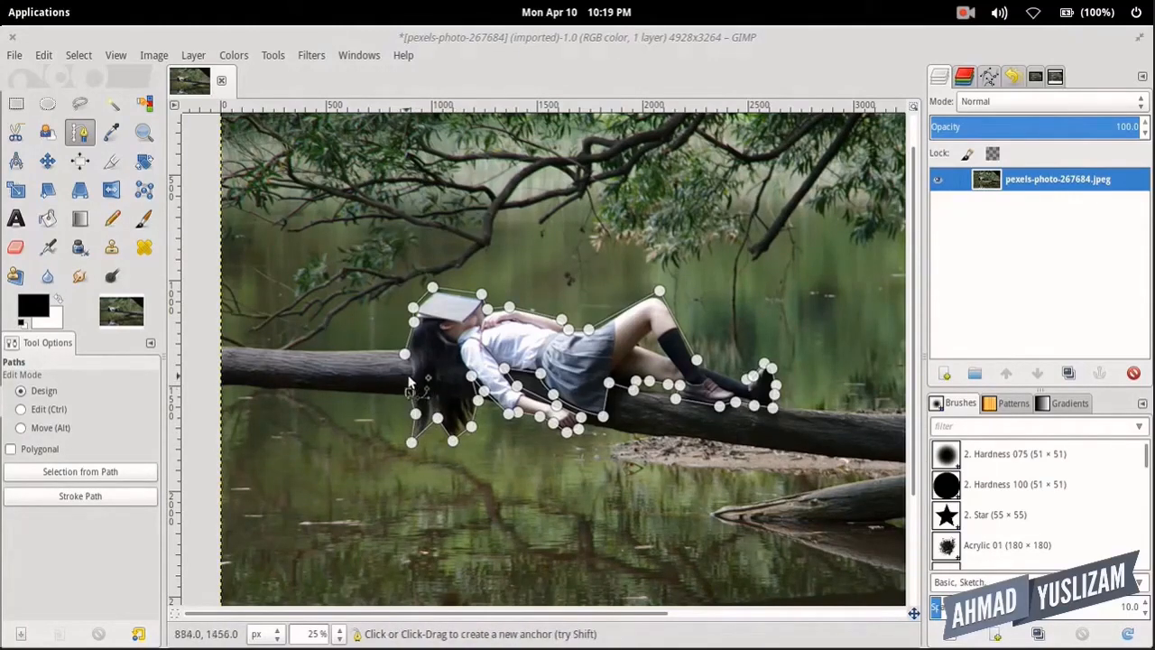
left_click(409, 370)
left_click(404, 353)
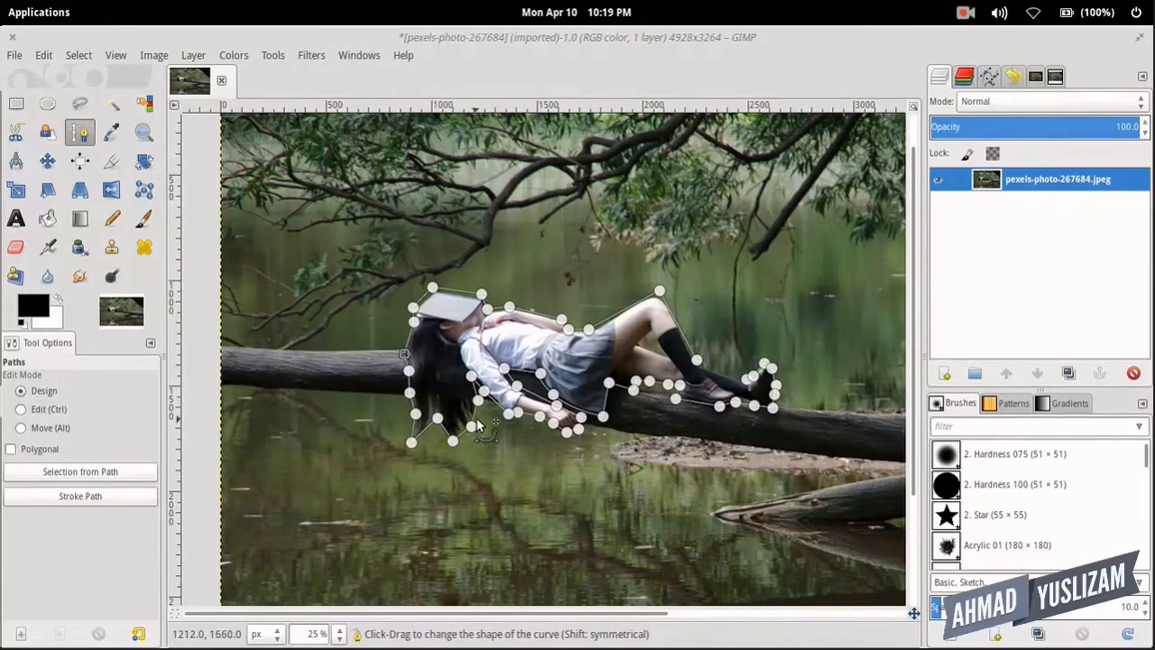
Create a selection from the path, switch to the Free Select tool and turn on the Quick Mask
left_click(76, 56)
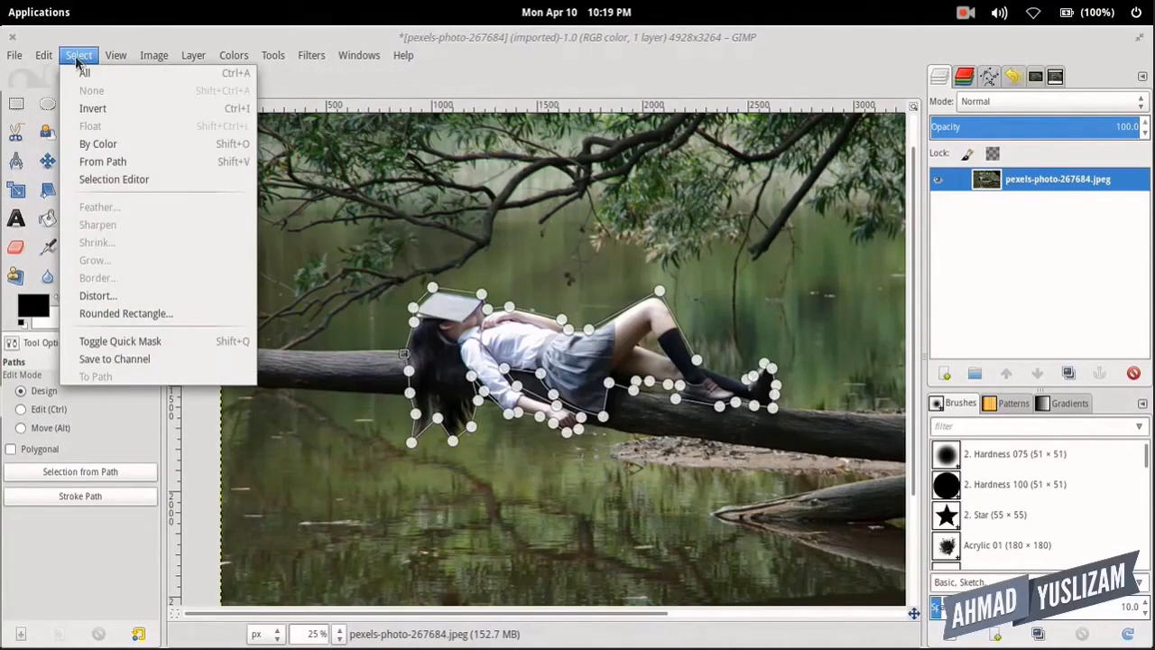
left_click(109, 162)
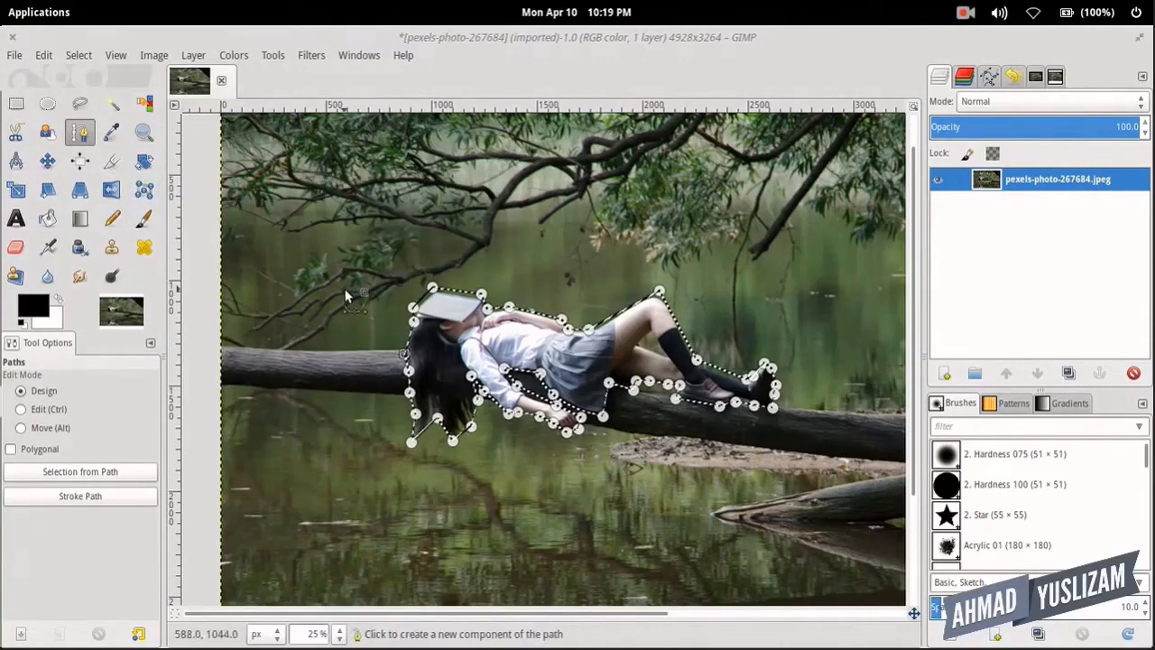
left_click(79, 108)
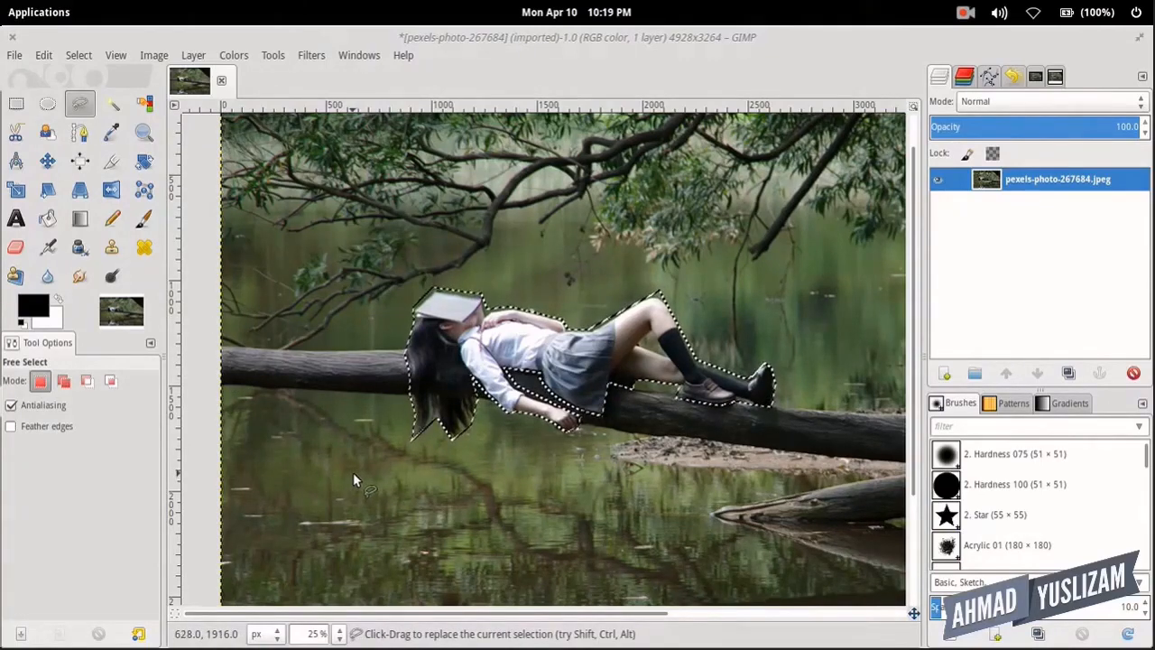
key("shift+q")
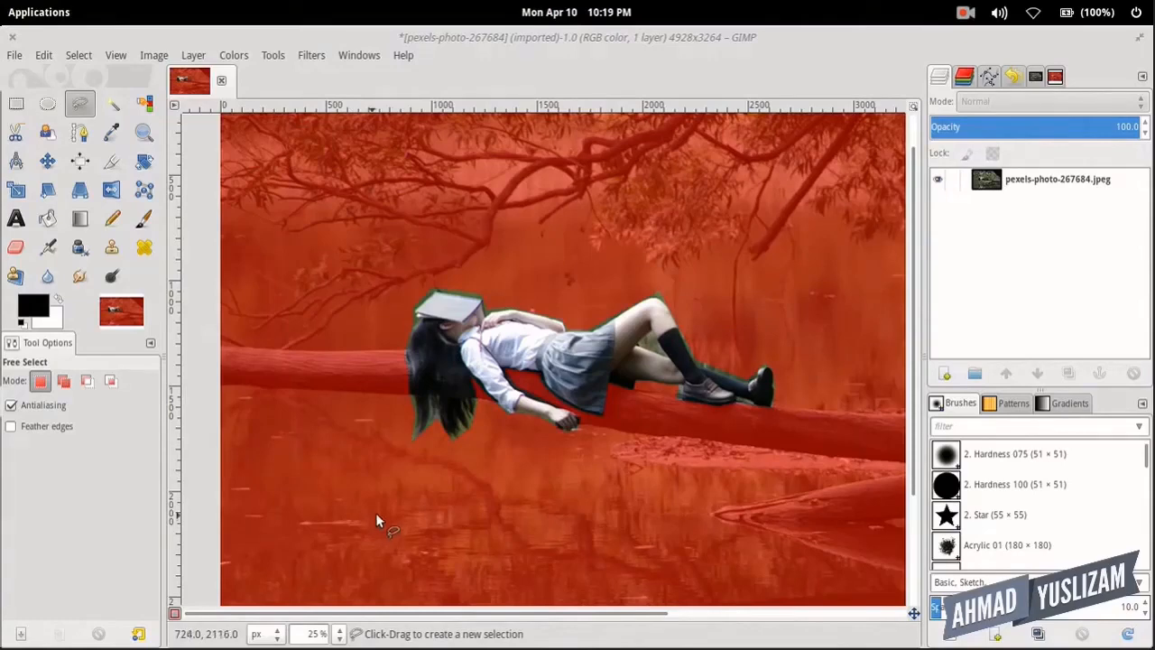
Choose the Paintbrush for refining the mask around the girl's head and enlarge the brush to size 36
key("z")
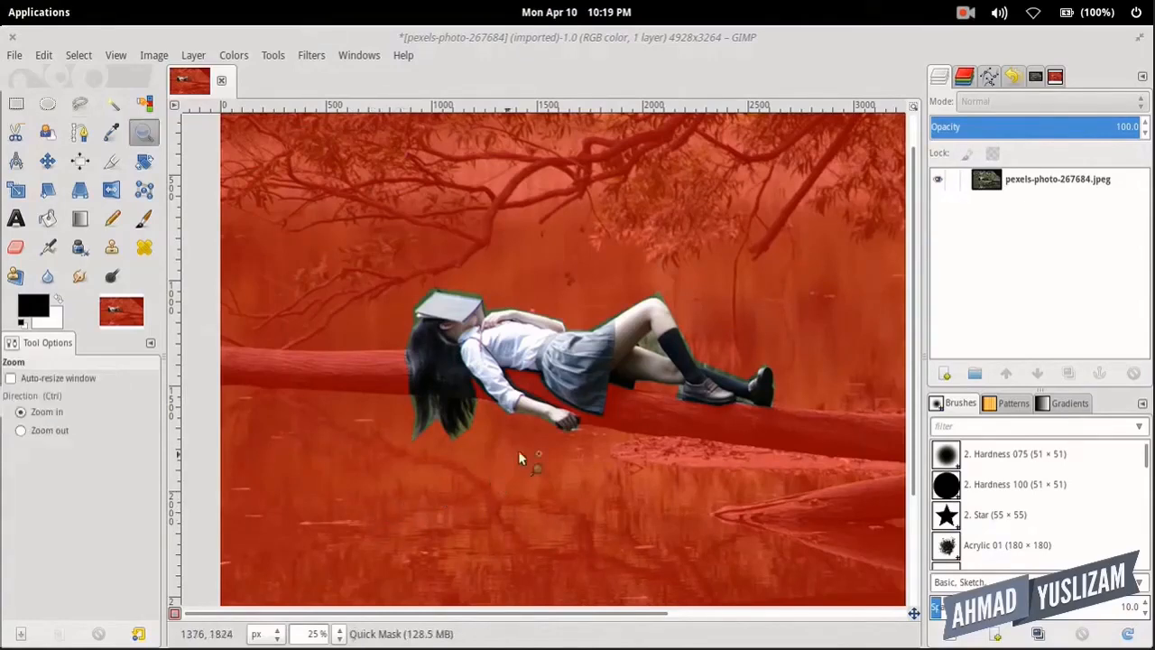
left_click(623, 402)
left_click(615, 384)
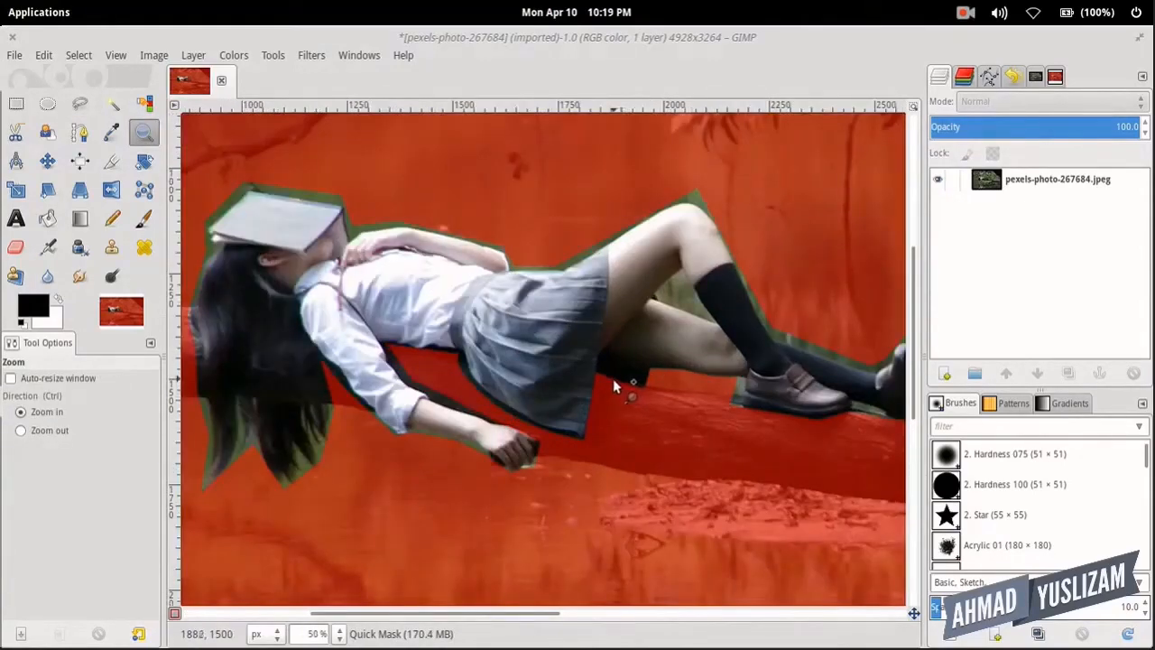
left_click_drag(557, 406, 702, 447)
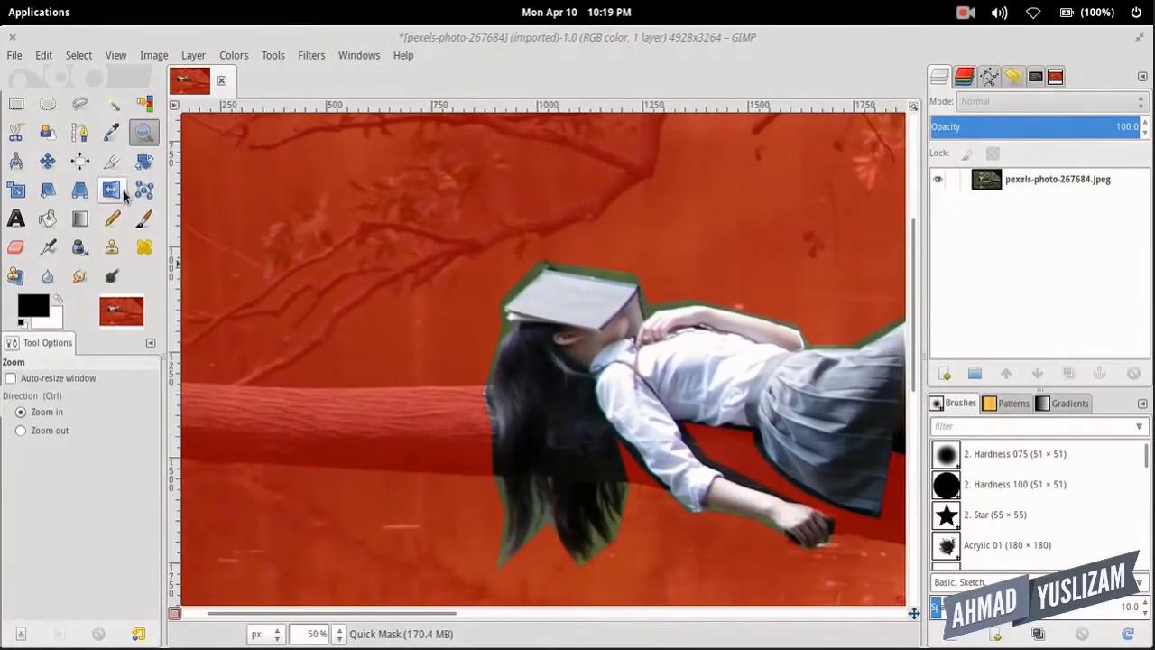
left_click(144, 218)
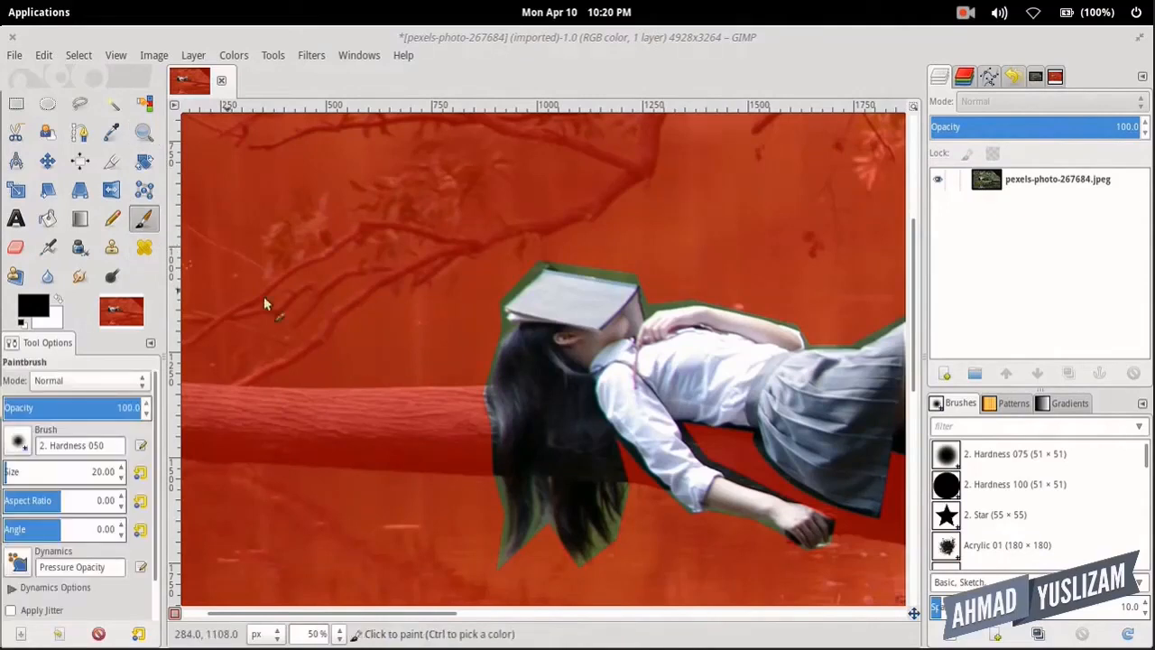
key("bracketright")
key("bracketright")
key("bracketright")
key("bracketright")
key("bracketright")
key("bracketright")
key("bracketright")
key("bracketright")
key("bracketright")
key("bracketright")
key("bracketright")
key("bracketright")
key("bracketright")
key("bracketright")
key("bracketright")
key("bracketright")
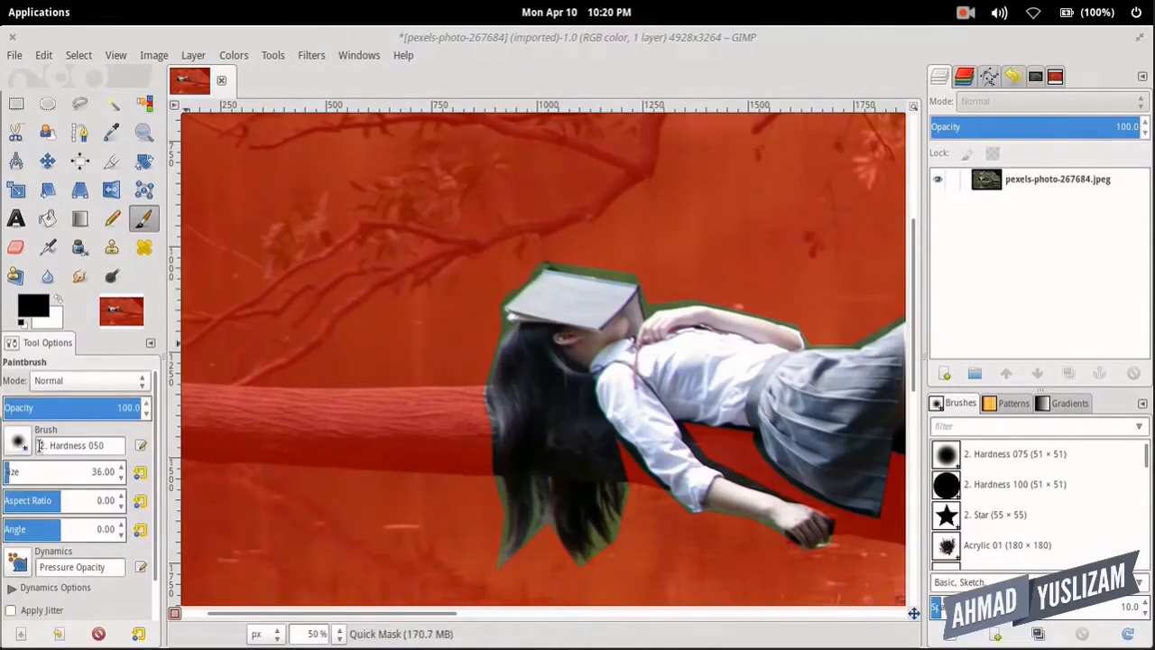
Switch the Paintbrush to the 2. Hardness 075 brush at size 35
scroll(47, 440, "down", 2)
left_click(18, 408)
left_click(60, 201)
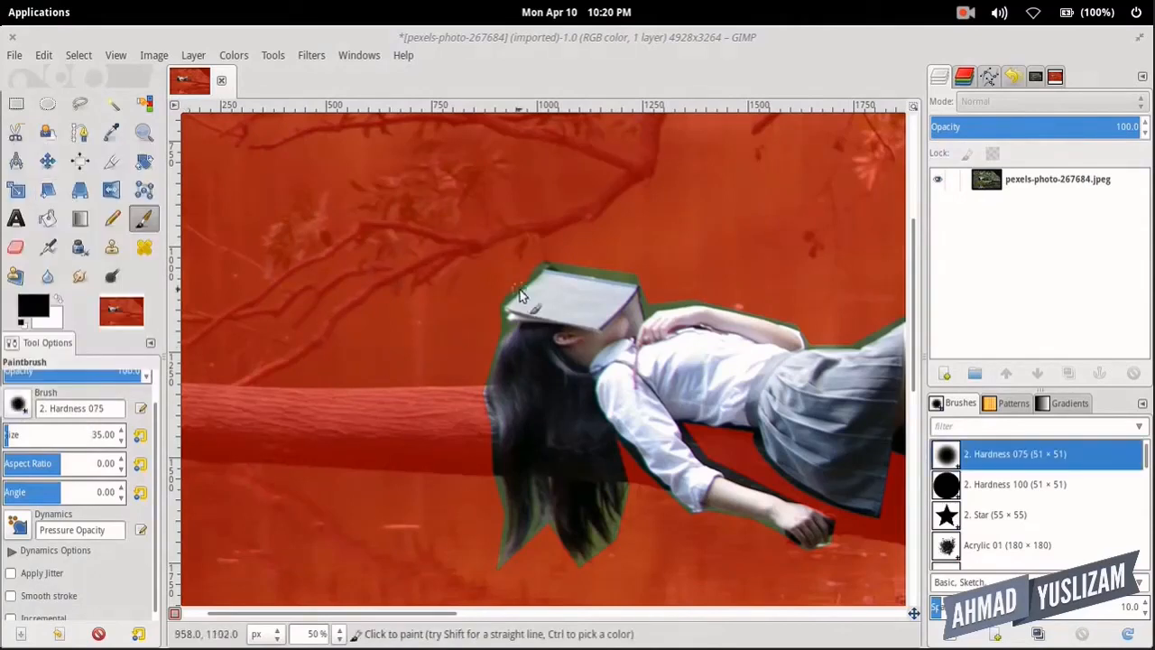
Paint black over the leftover green fringe around the book, the hair and the hanging arm in the Quick Mask
mouse_move(546, 261)
left_mouse_down()
mouse_move(644, 282)
mouse_move(652, 304)
mouse_move(686, 299)
left_mouse_up()
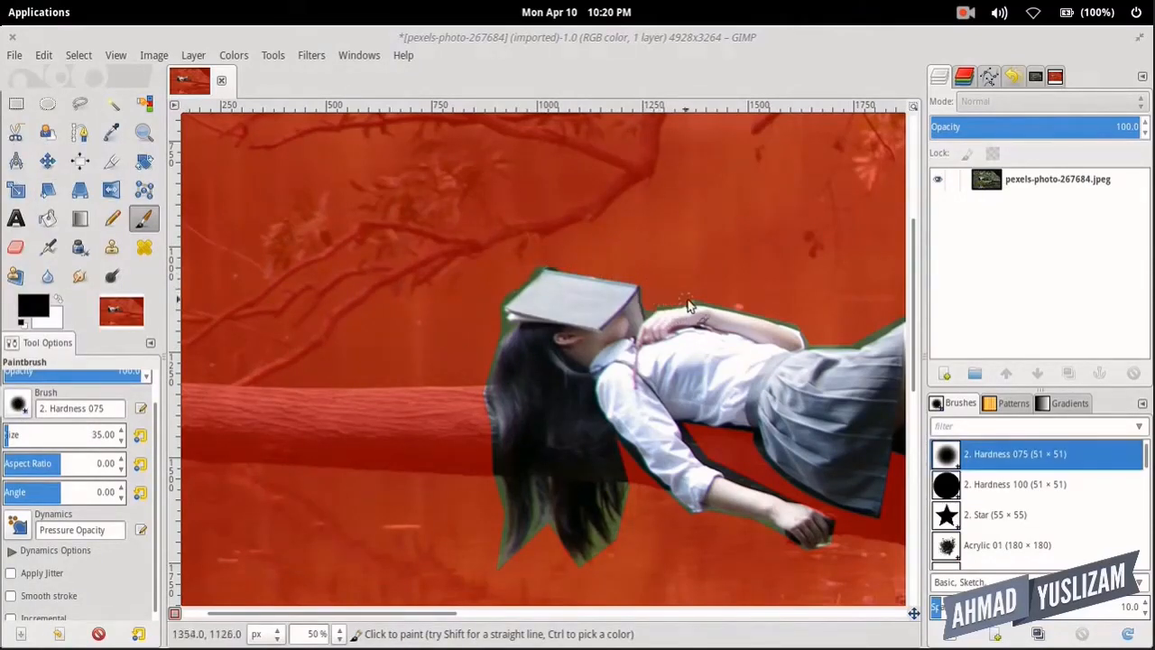
mouse_move(544, 265)
left_mouse_down()
mouse_move(500, 312)
mouse_move(509, 335)
mouse_move(483, 375)
mouse_move(499, 569)
mouse_move(542, 537)
mouse_move(586, 564)
left_mouse_up()
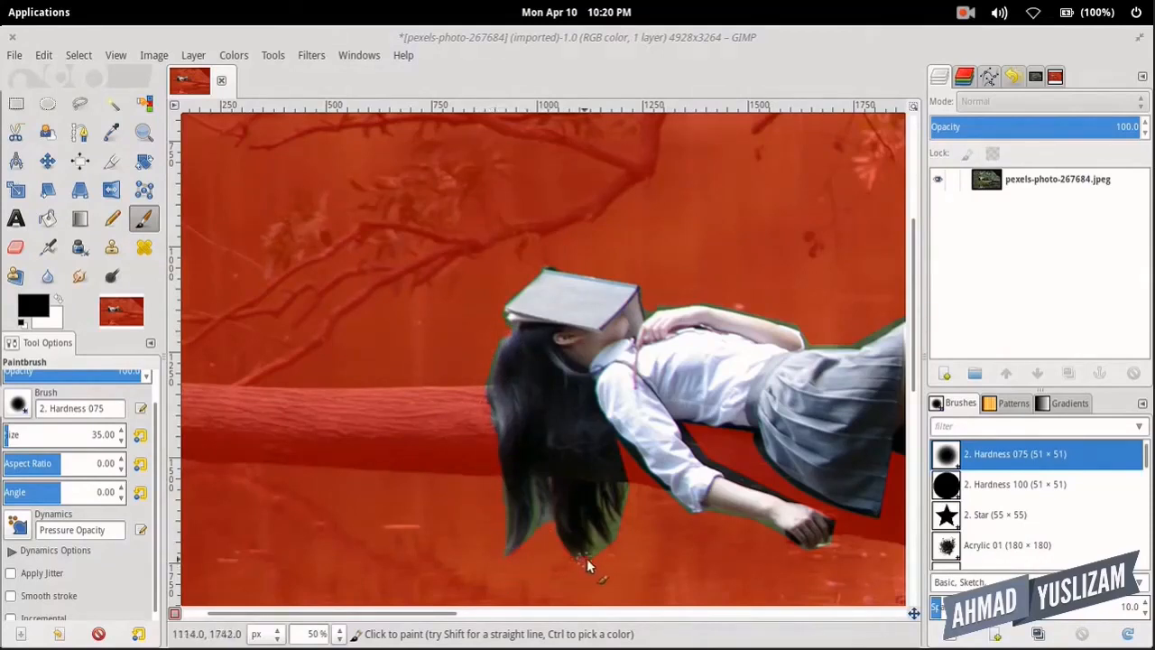
mouse_move(629, 503)
left_mouse_down()
mouse_move(698, 454)
mouse_move(643, 471)
left_mouse_up()
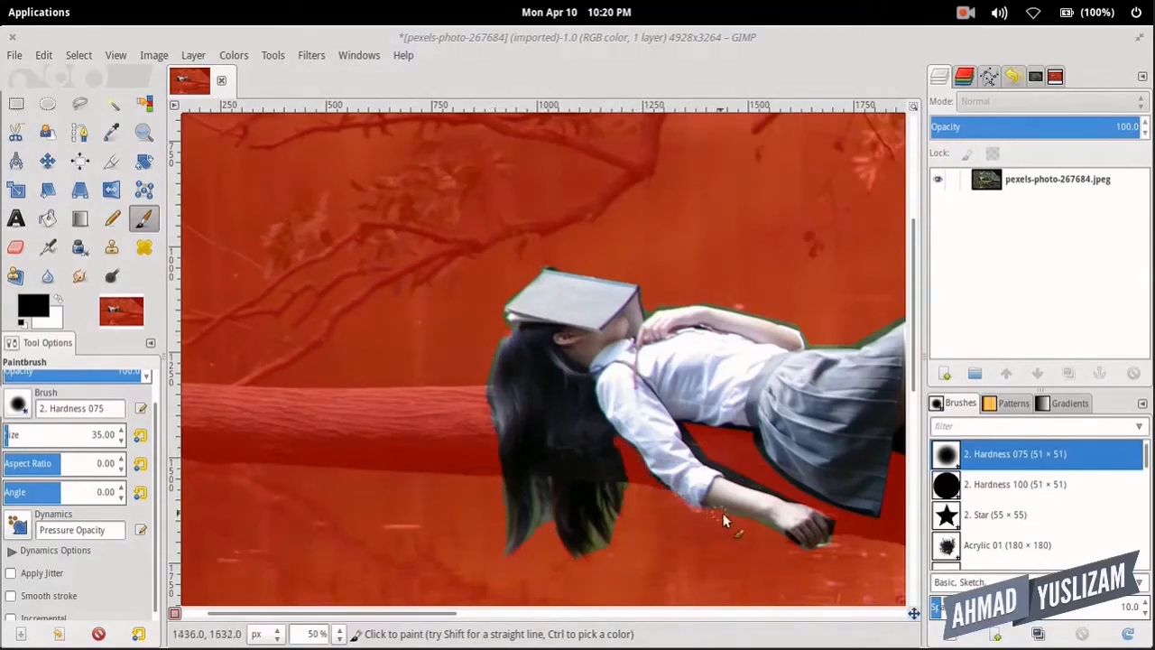
mouse_move(797, 502)
left_mouse_down()
mouse_move(713, 462)
mouse_move(694, 438)
mouse_move(825, 510)
mouse_move(777, 466)
left_mouse_up()
Paint the background fringe around the girl's skirt, raised knee, legs and shoes out of the Quick Mask
scroll(722, 469, "right", 5)
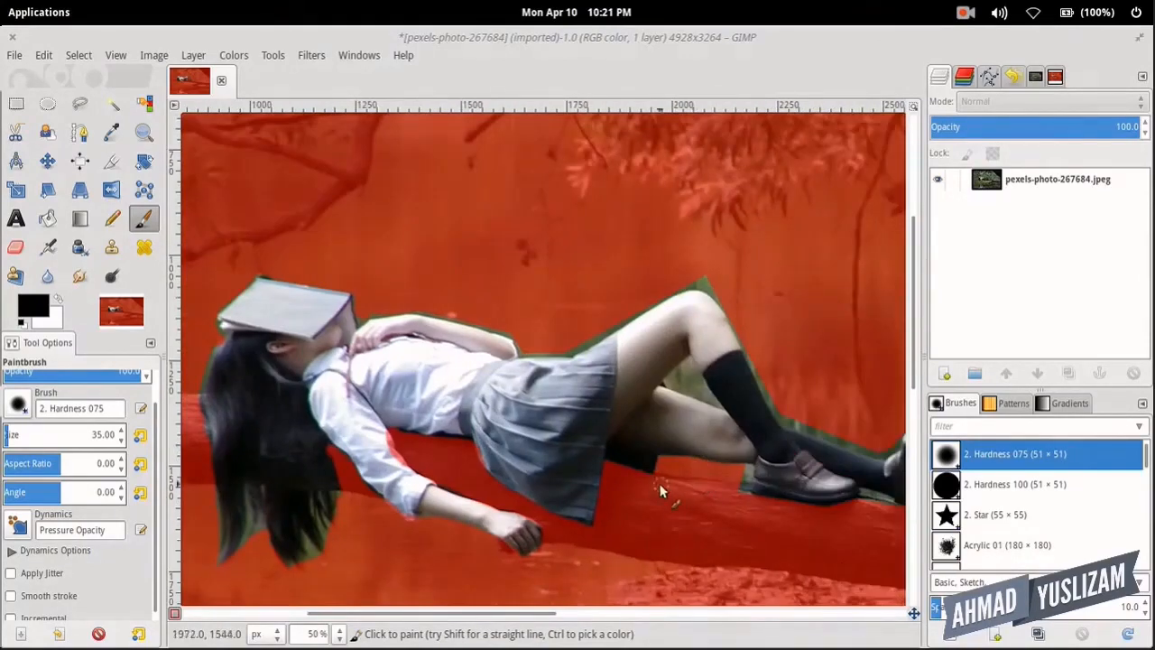
mouse_move(652, 466)
left_mouse_down()
mouse_move(673, 386)
mouse_move(706, 399)
mouse_move(690, 367)
mouse_move(682, 382)
mouse_move(711, 402)
mouse_move(570, 349)
mouse_move(706, 285)
mouse_move(730, 322)
left_mouse_up()
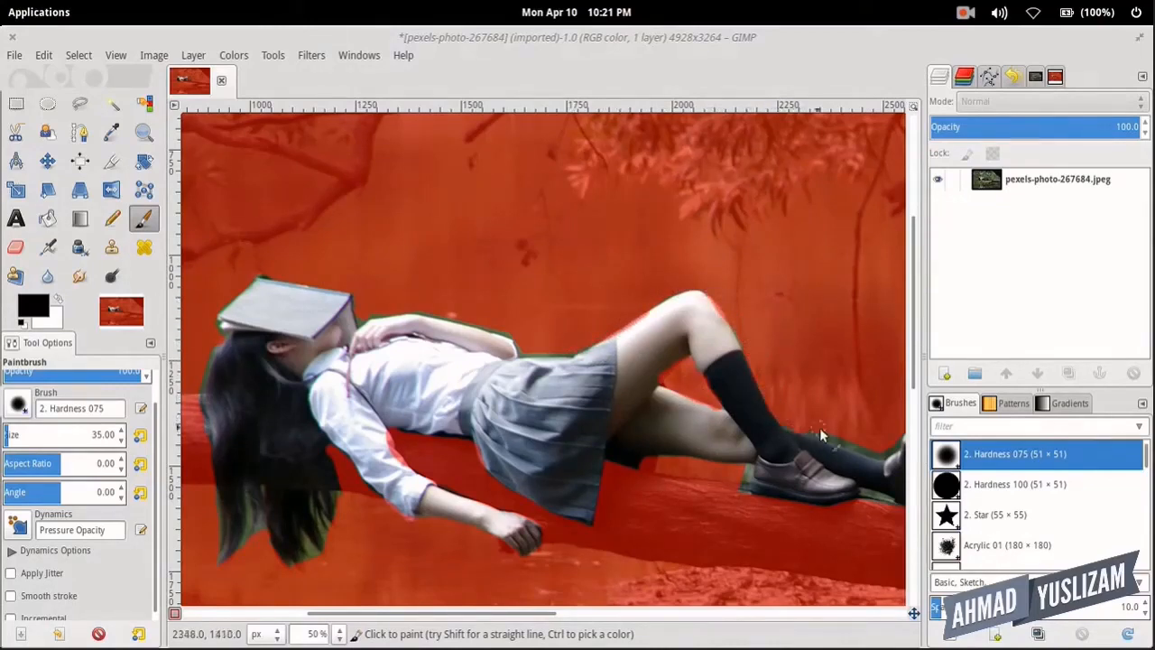
left_click_drag(821, 433, 899, 471)
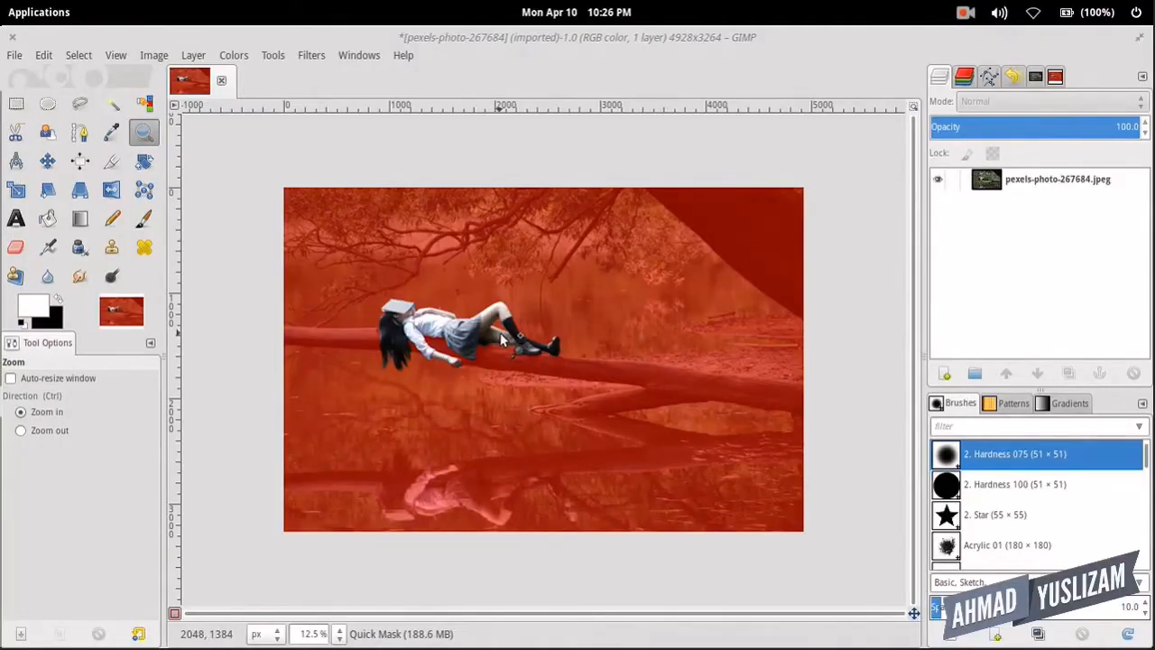
Turn off the Quick Mask and add a layer mask initialized to Selection on the photo layer
key("shift+q")
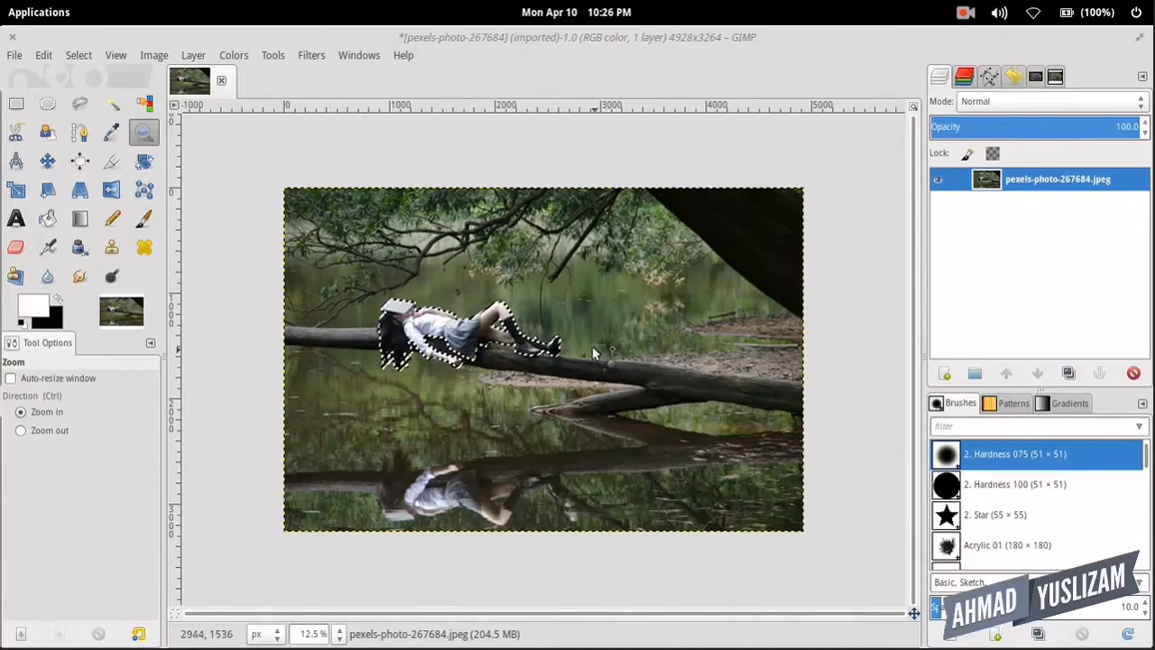
left_click(195, 56)
mouse_move(298, 225)
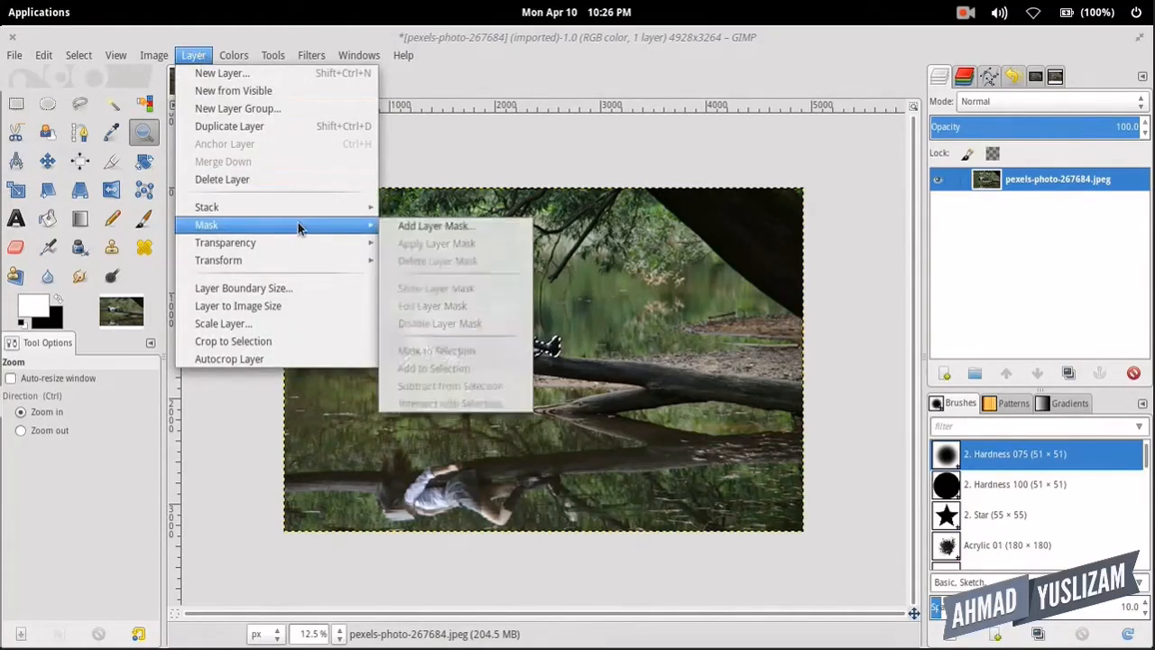
left_click(431, 225)
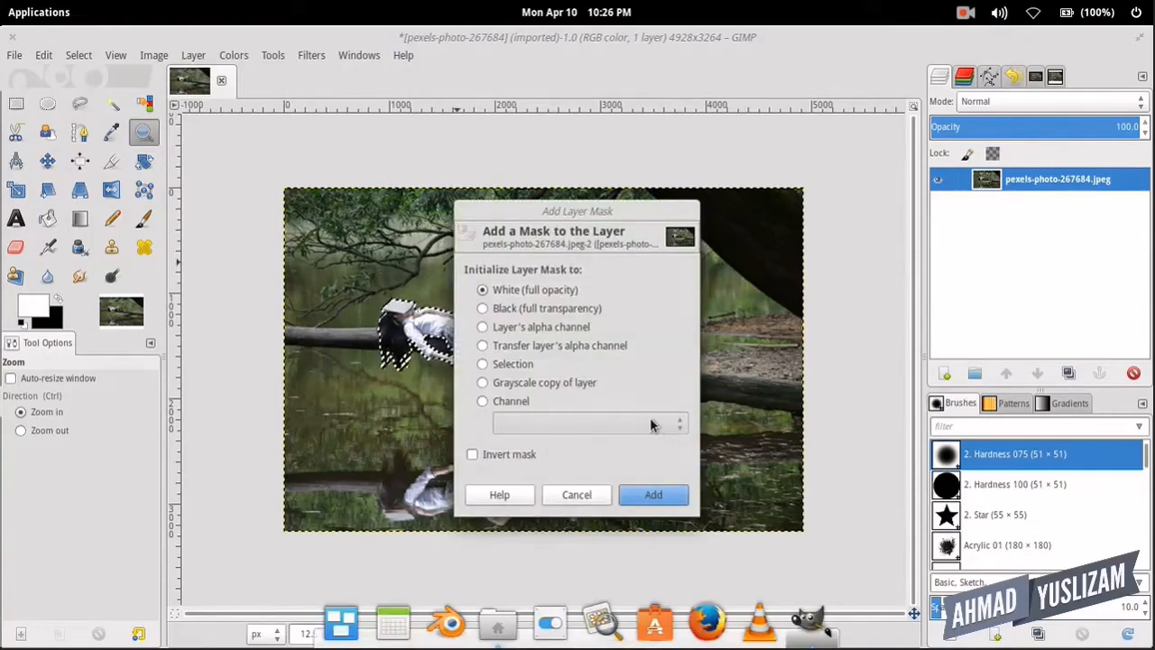
left_click(484, 365)
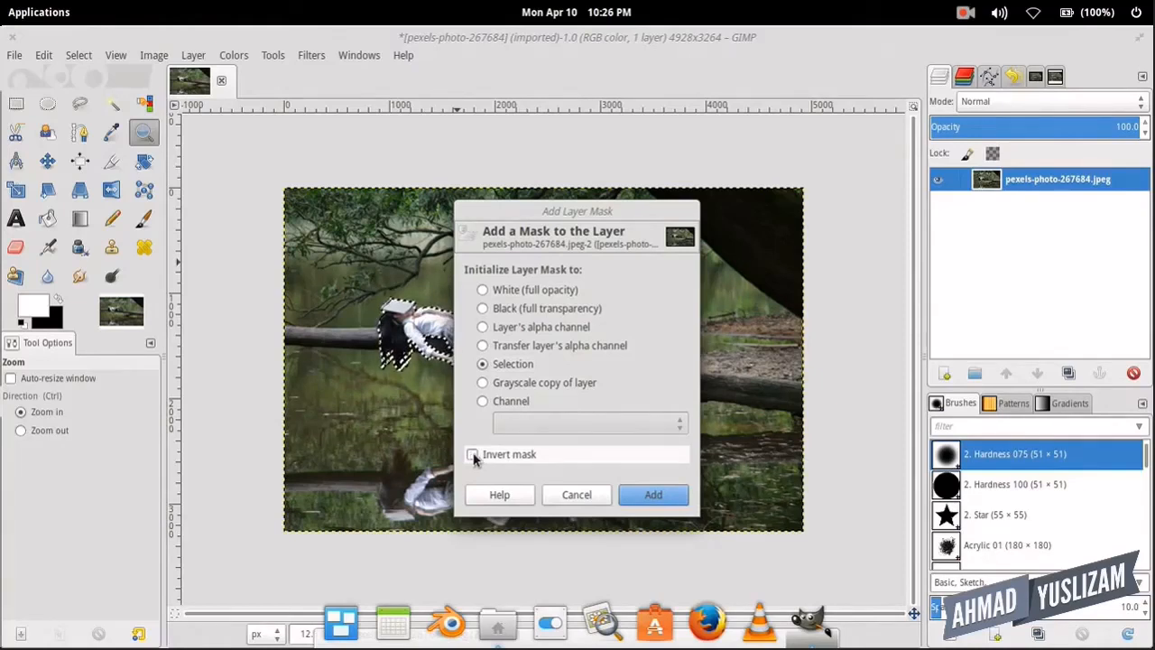
left_click(654, 496)
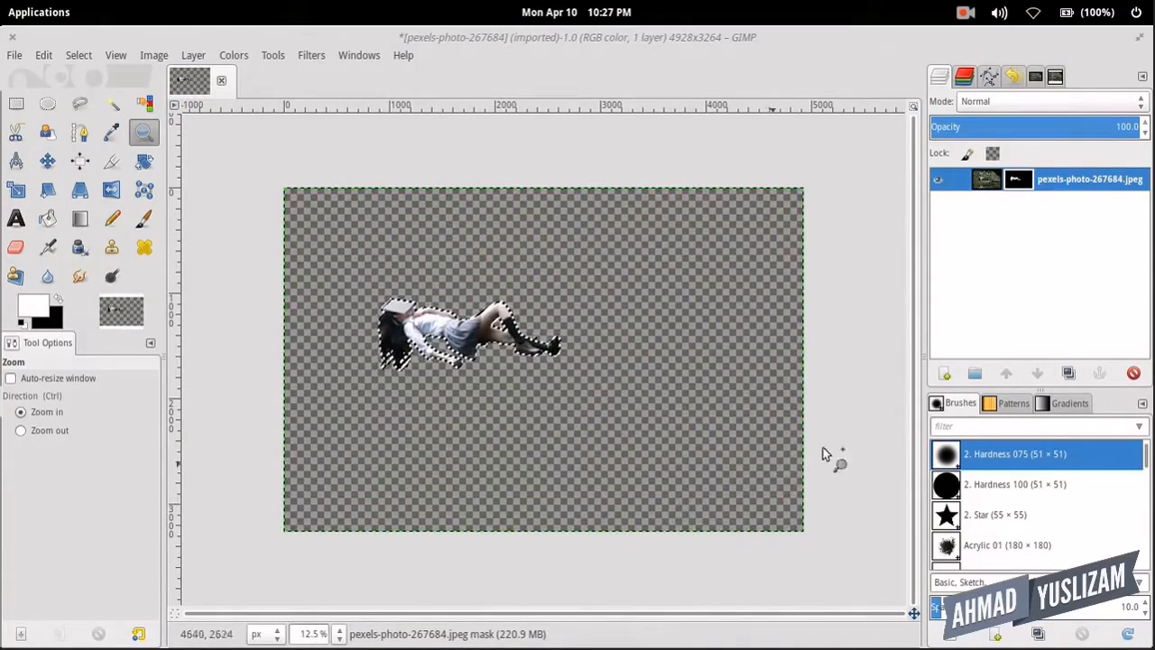
Duplicate the masked photo layer and delete the layer mask from the original layer underneath
right_click(988, 185)
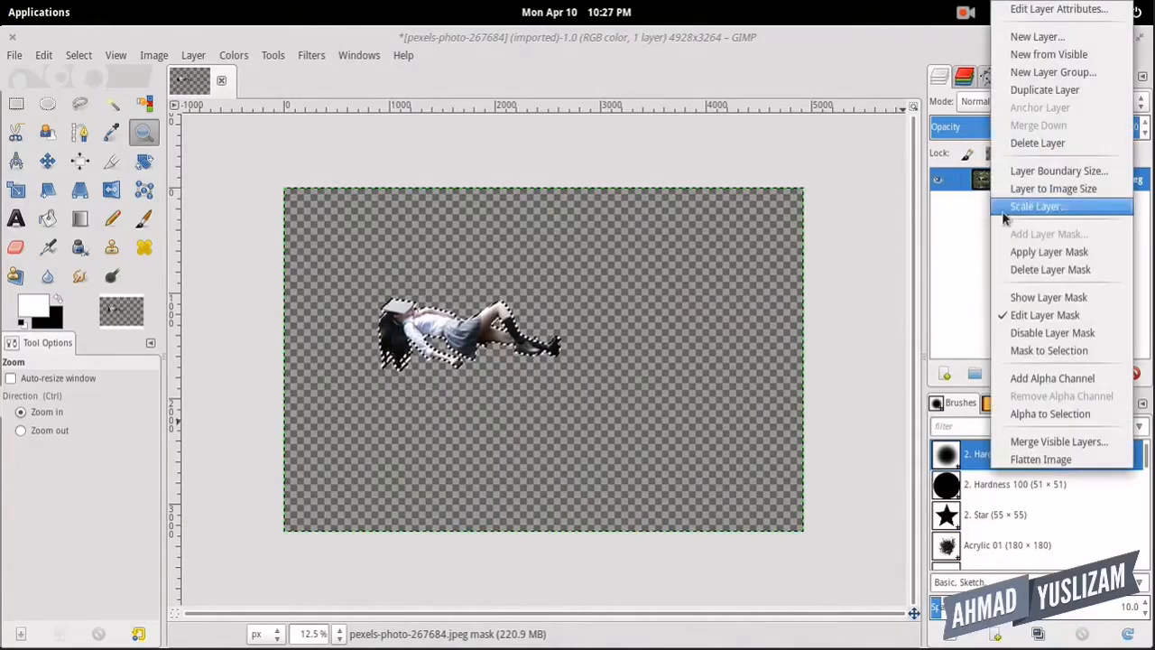
left_click(1047, 90)
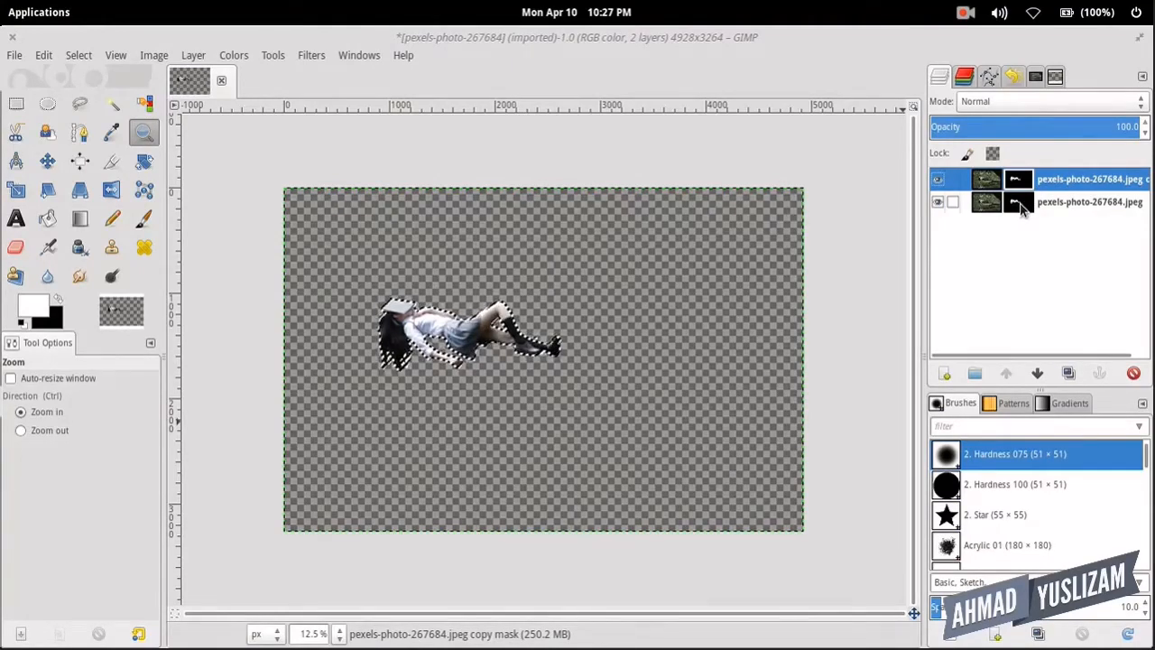
right_click(1023, 208)
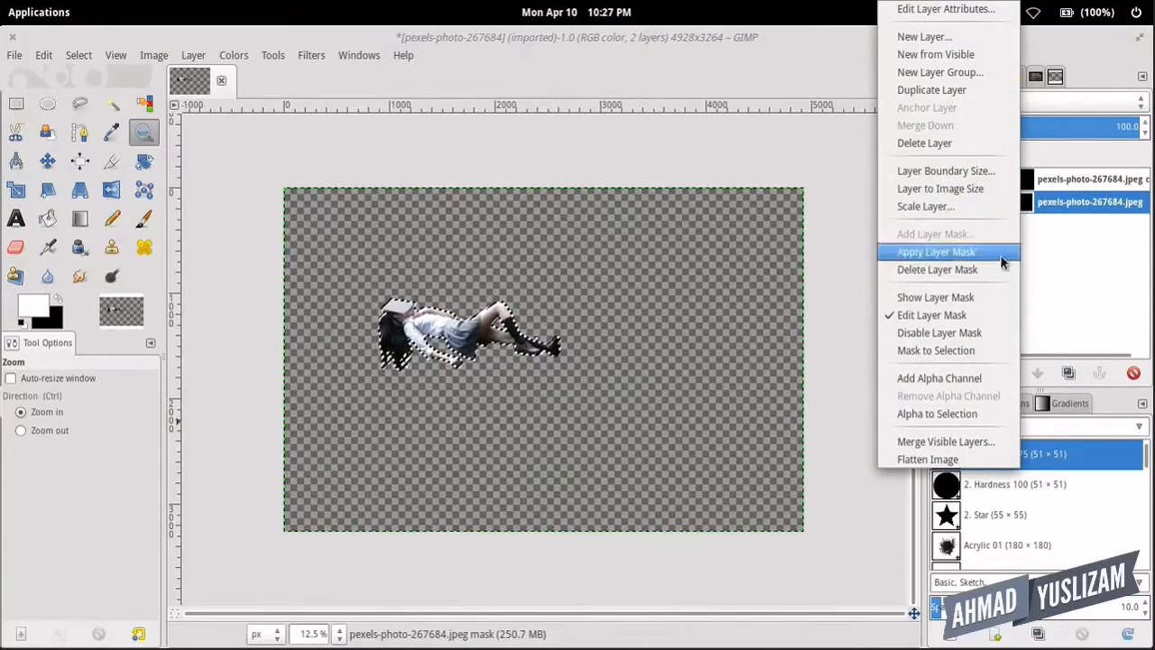
left_click(937, 269)
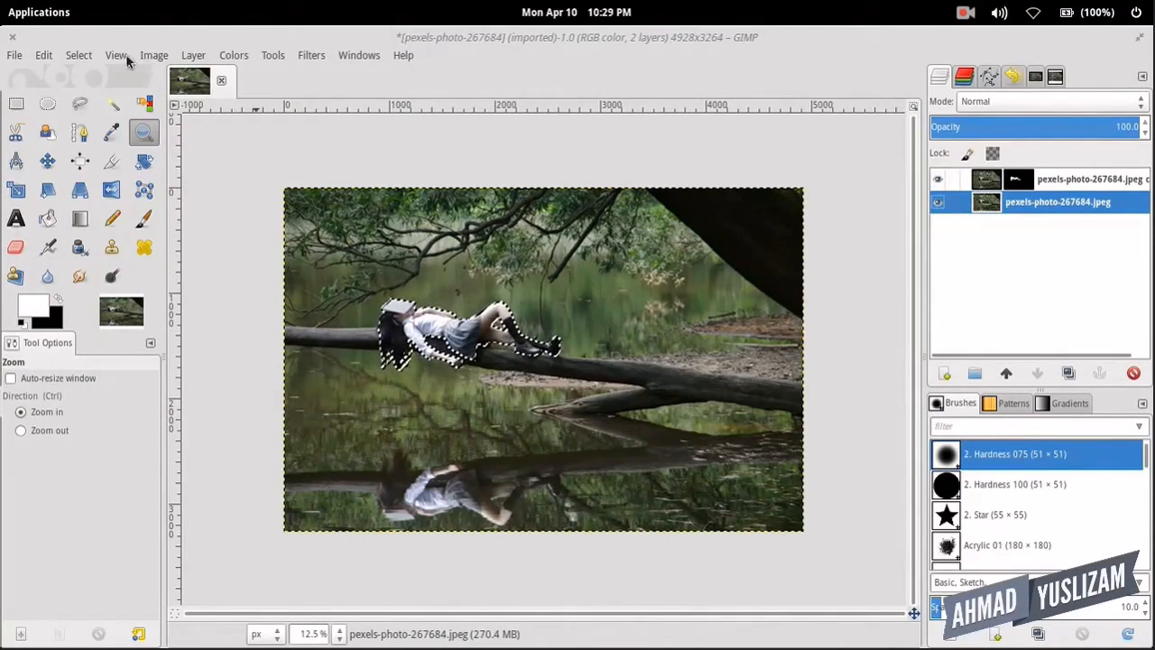
Clear the selection and apply Colorify with white to the unmasked lower layer, finishing with the masked copy selected
left_click(45, 57)
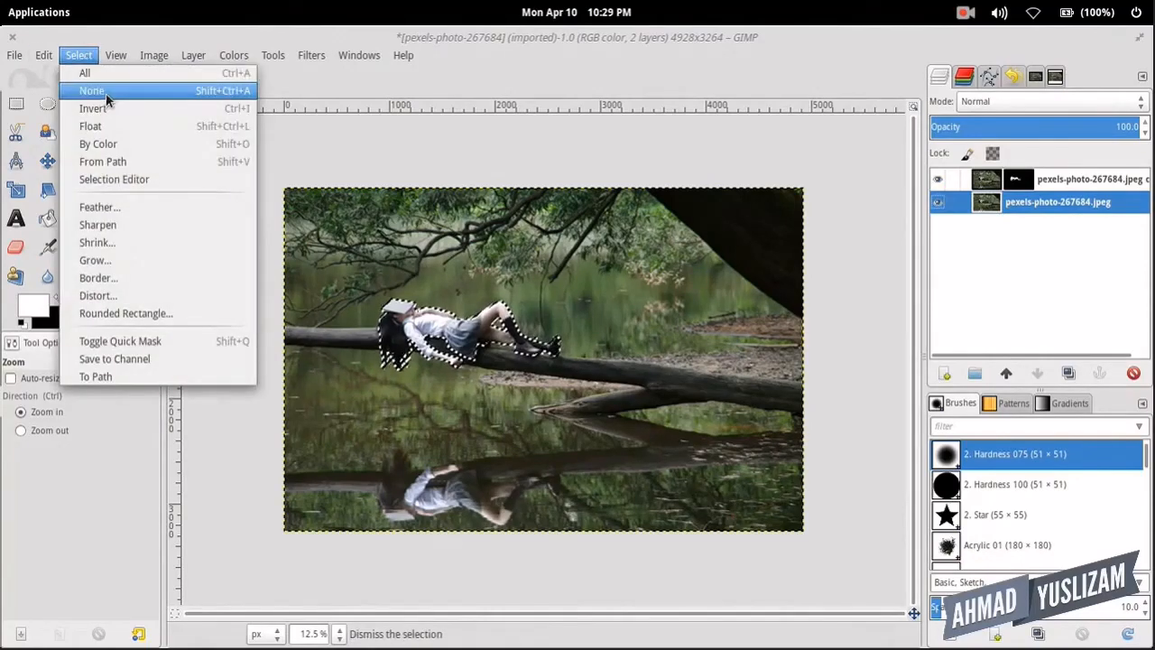
left_click(106, 96)
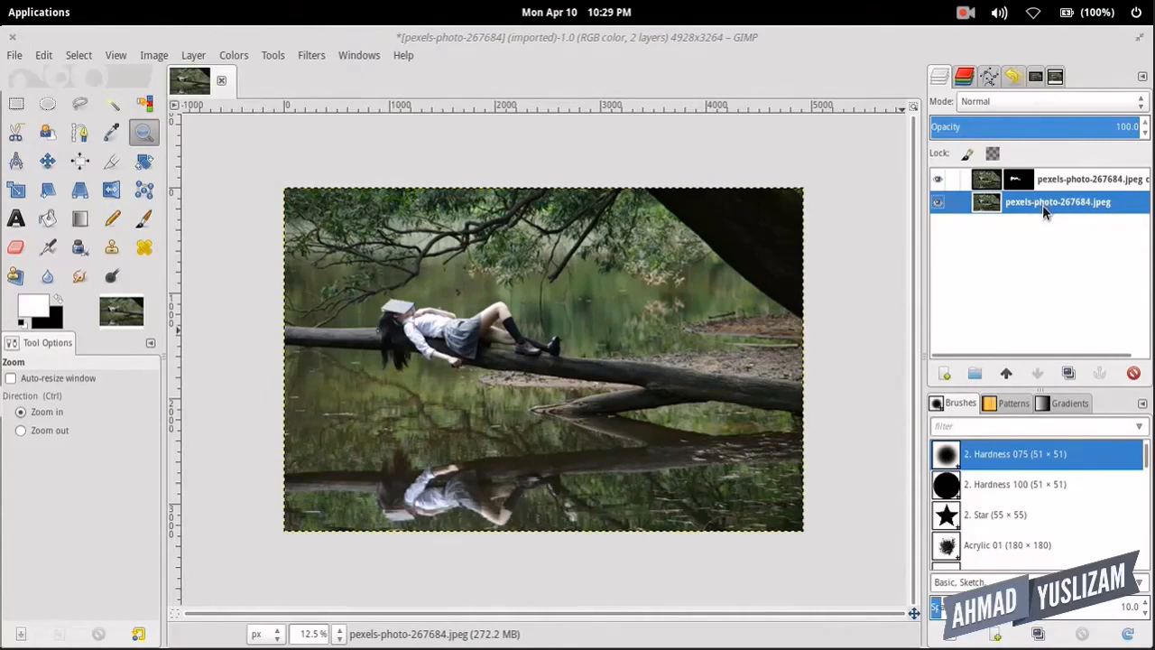
left_click(232, 56)
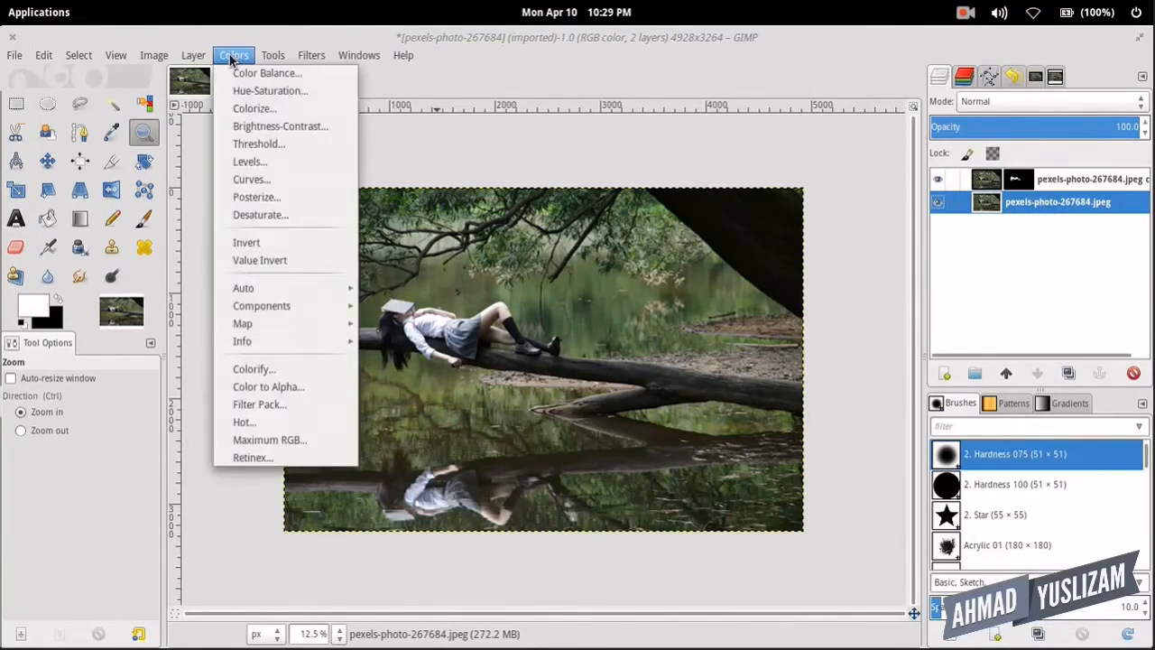
left_click(285, 371)
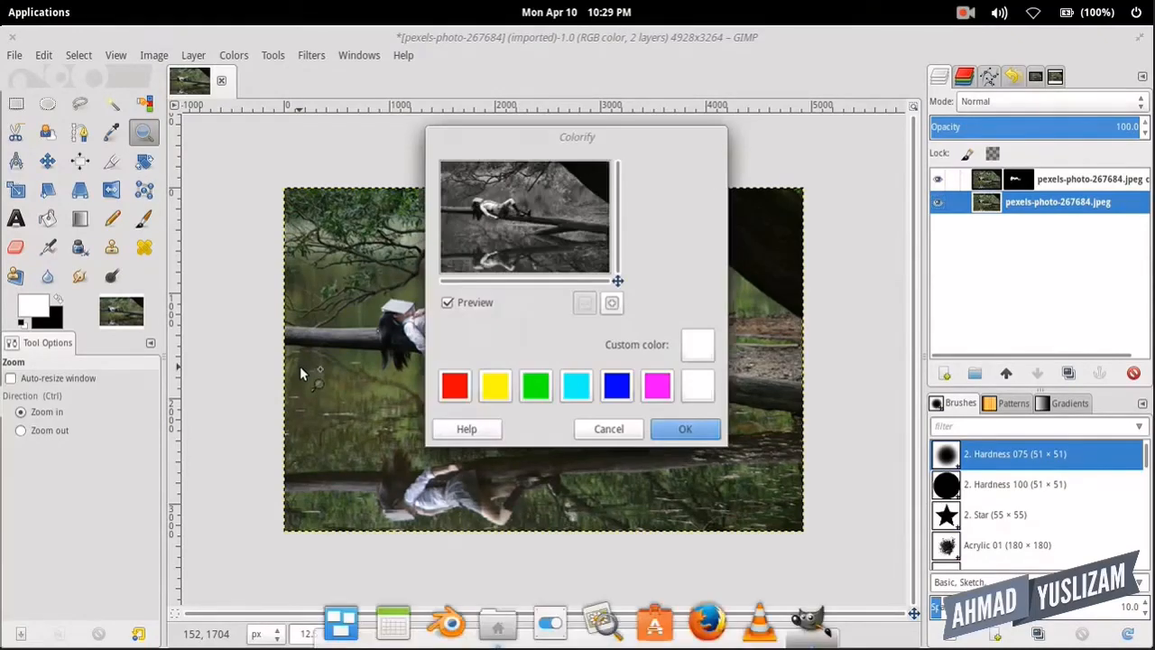
left_click(667, 428)
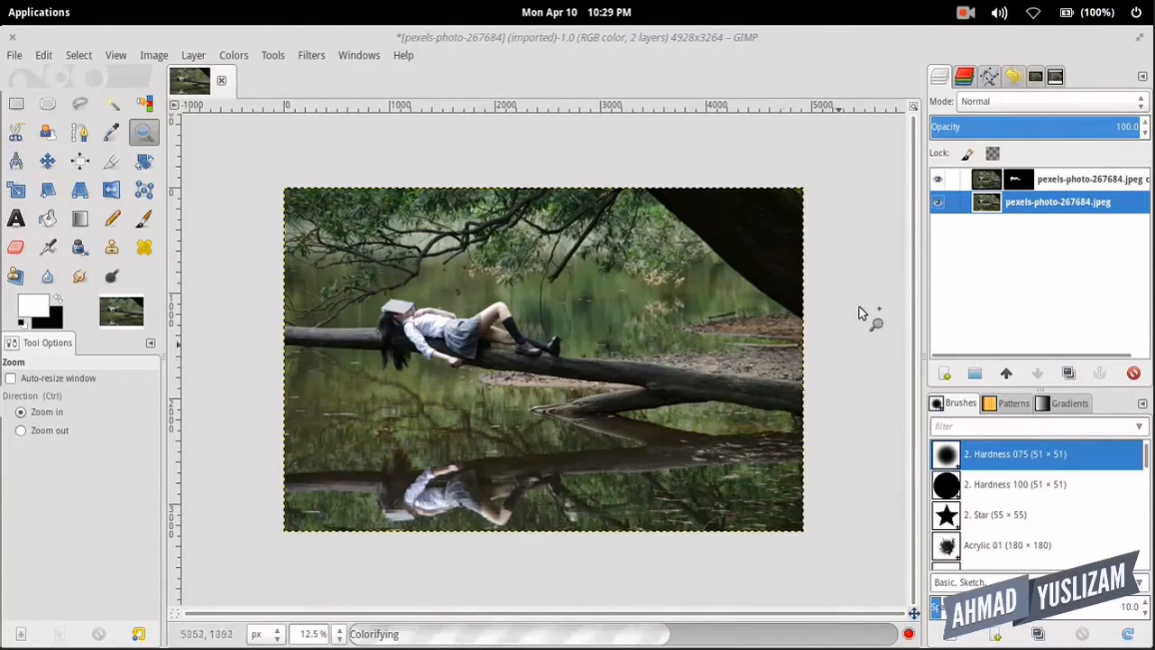
left_click(1080, 178)
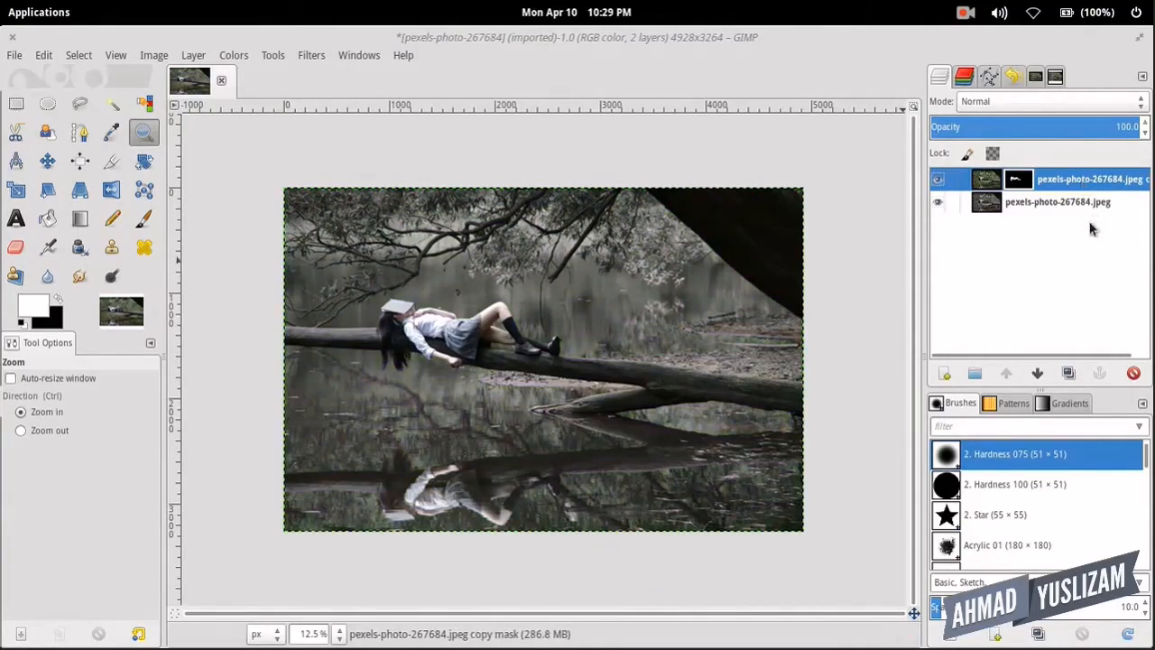